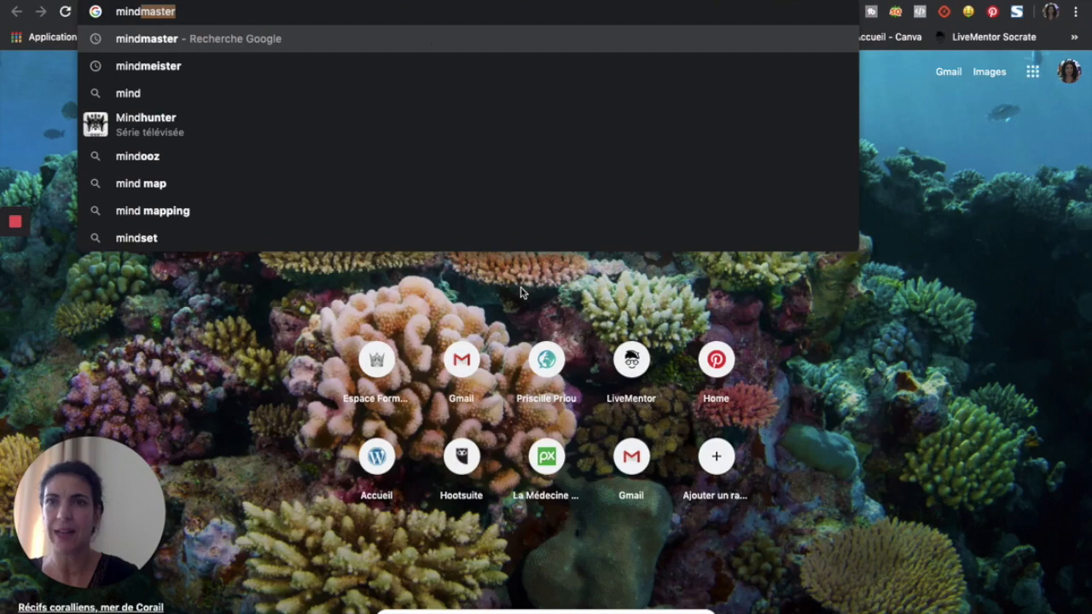
Step: Search Google for 'mindmeister' by picking its suggestion in the Chrome address bar
{"action": "left_click", "coordinate": [224, 66]}
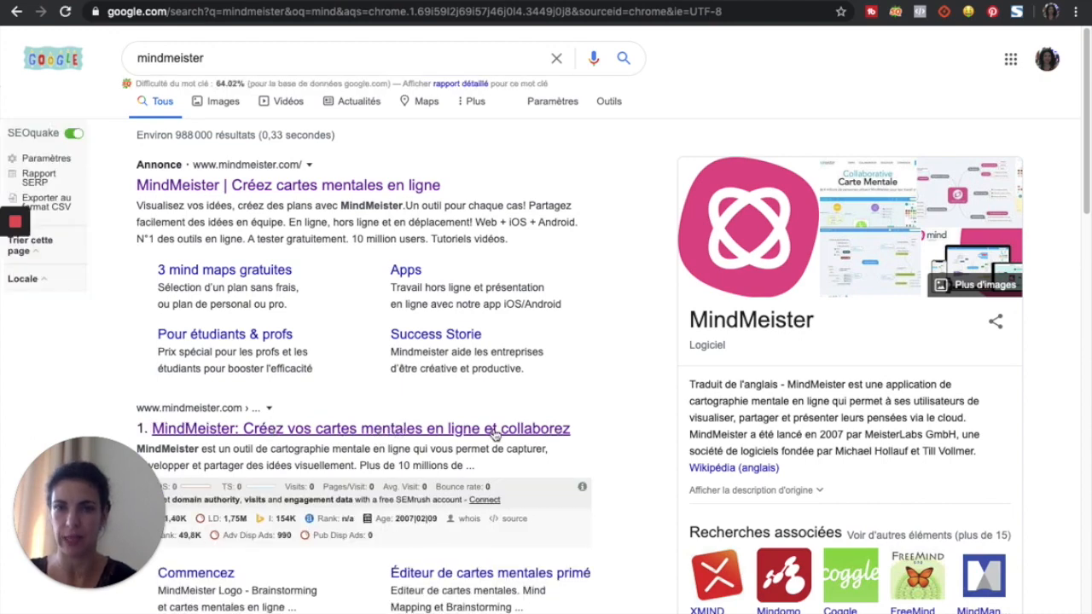
Step: Open the first MindMeister result to reach the Mes cartes dashboard
{"action": "left_click", "coordinate": [465, 431]}
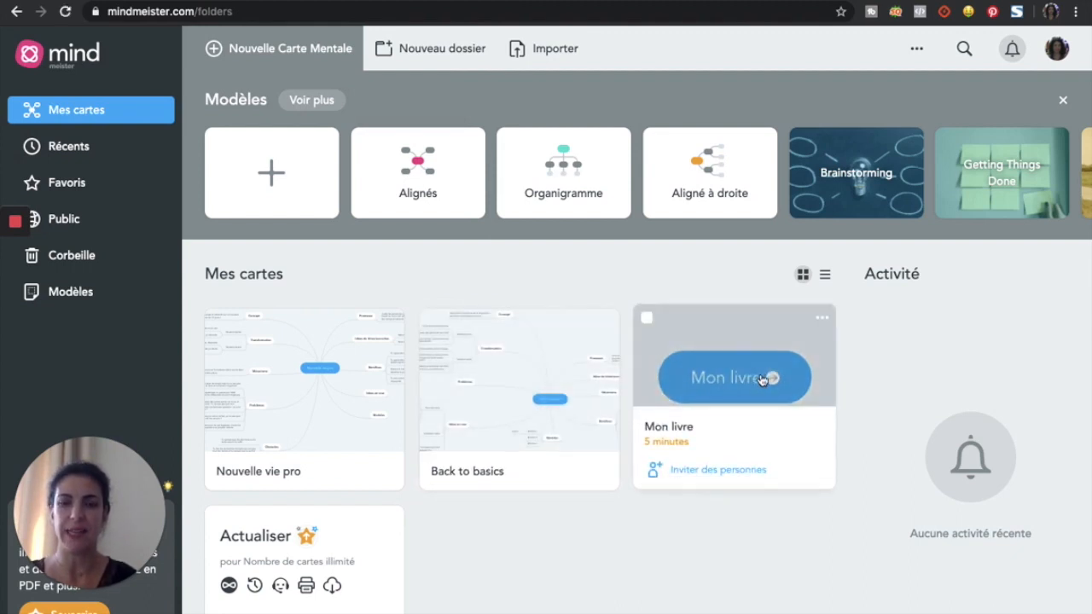
Step: Open the Mon livre map and add an empty subtopic to its central node with Ajouter sujet
{"action": "left_click", "coordinate": [747, 383]}
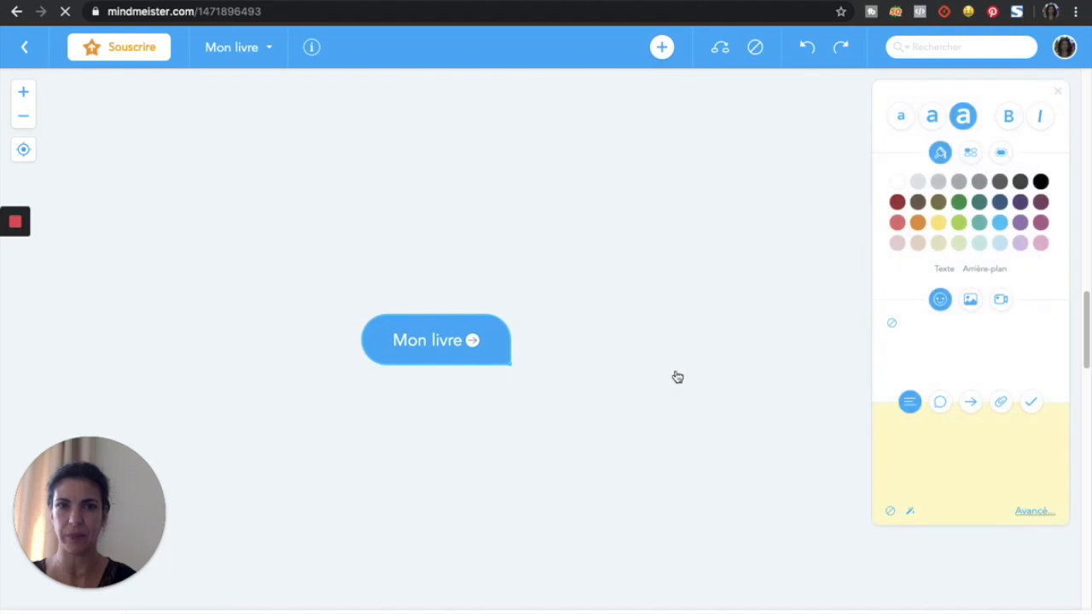
{"action": "double_click", "coordinate": [442, 342]}
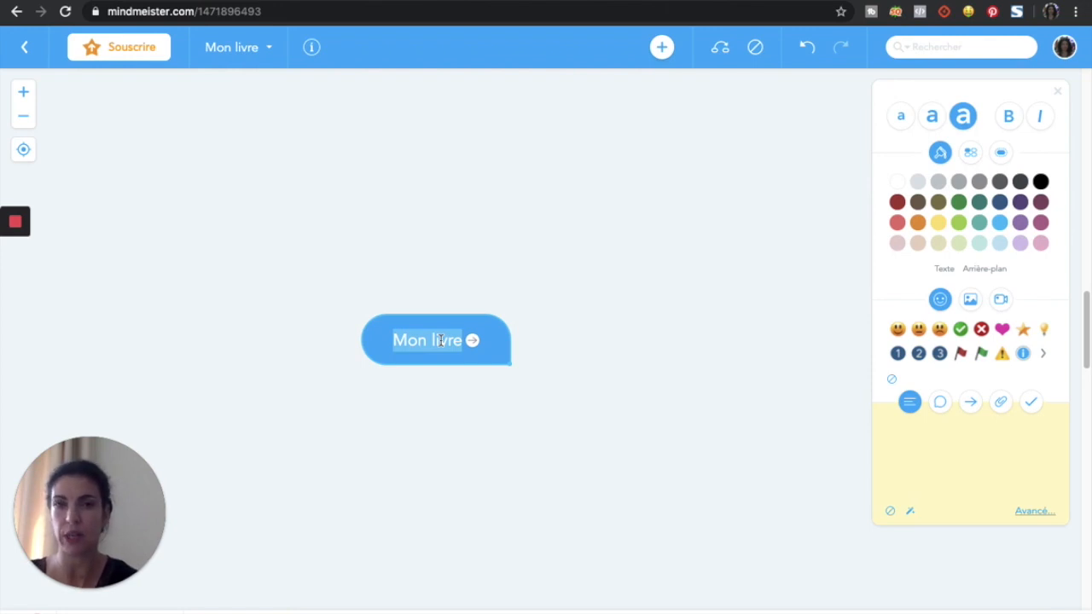
{"action": "right_click", "coordinate": [523, 323]}
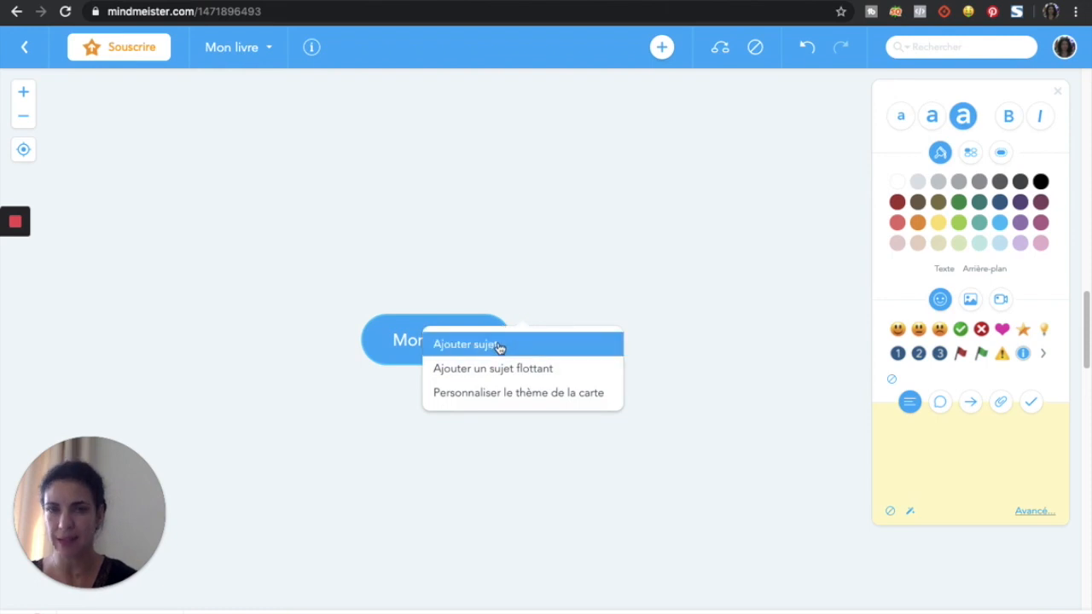
{"action": "left_click", "coordinate": [499, 345]}
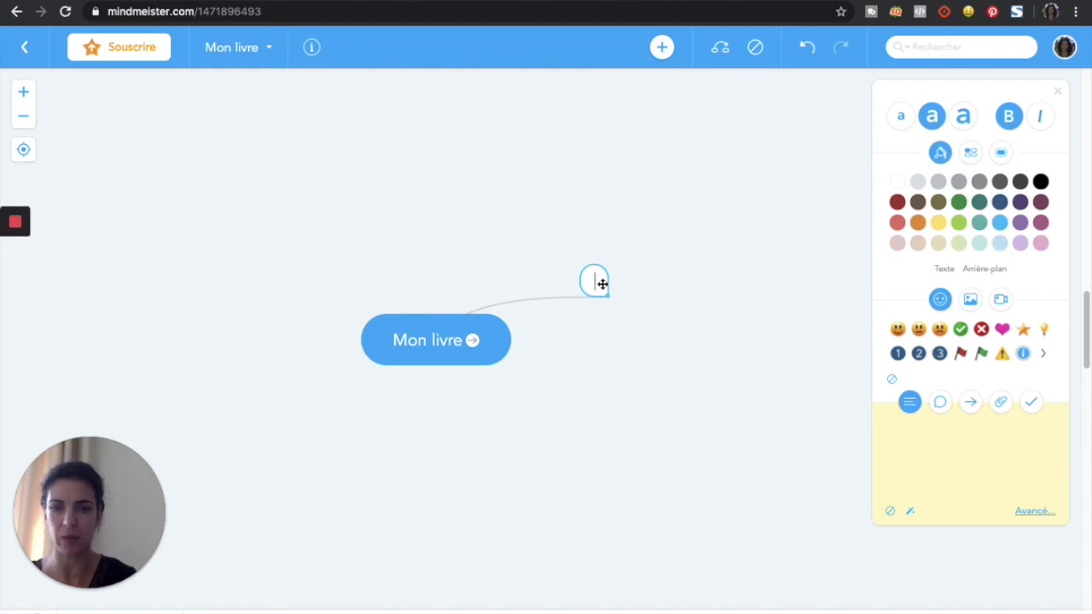
Step: Paste the six heading lines into the new topic and split them into separate branches
{"action": "type", "text": "Personnages personnalité Intrigue Lieux Atmospheres Thèmes abordés Rebondissements"}
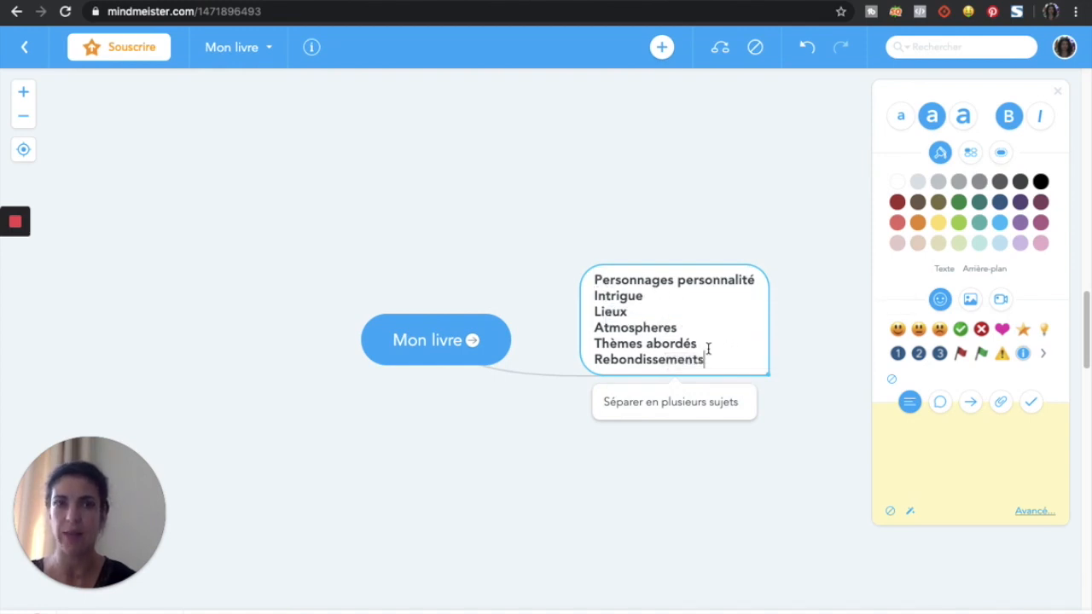
{"action": "left_click", "coordinate": [641, 410]}
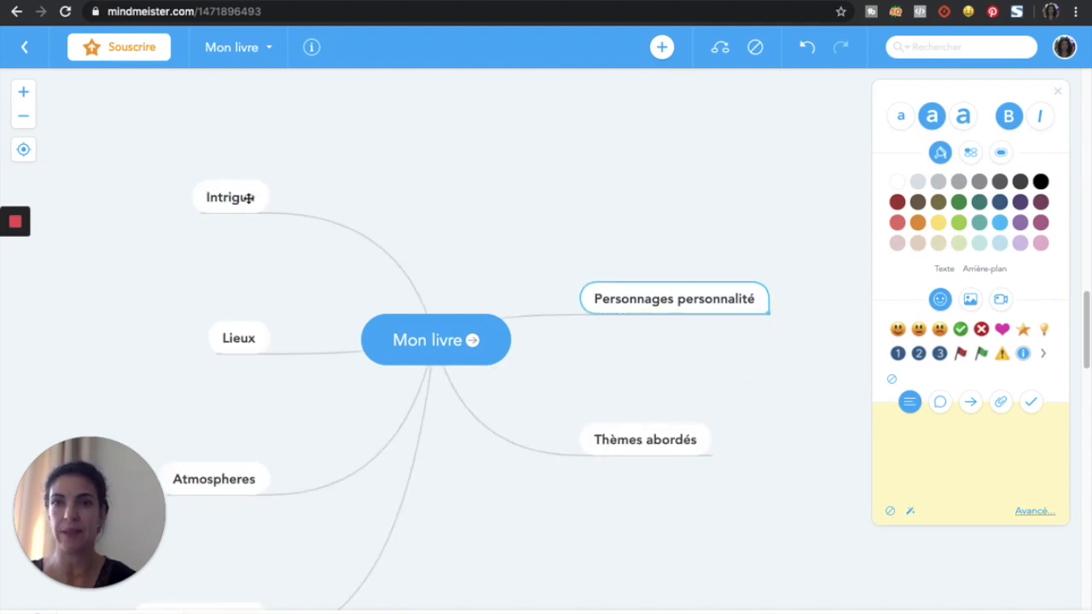
Step: Move Intrigue to the upper right, Atmospheres and Rebondissements to the left, and Lieux to the lower left
{"action": "left_click_drag", "start_coordinate": [247, 197], "coordinate": [510, 159]}
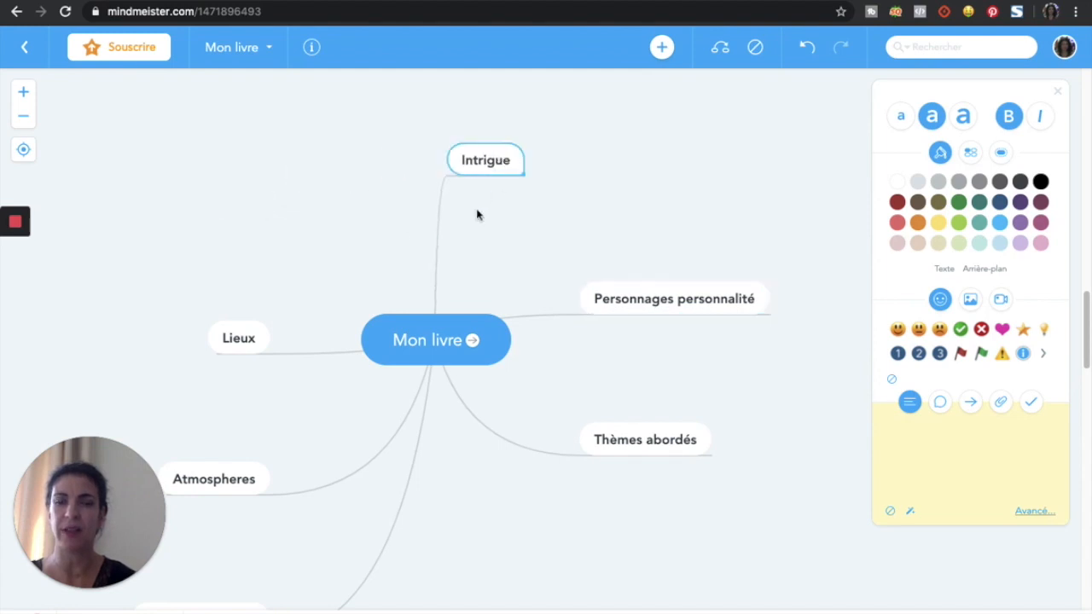
{"action": "left_click_drag", "start_coordinate": [236, 482], "coordinate": [208, 164]}
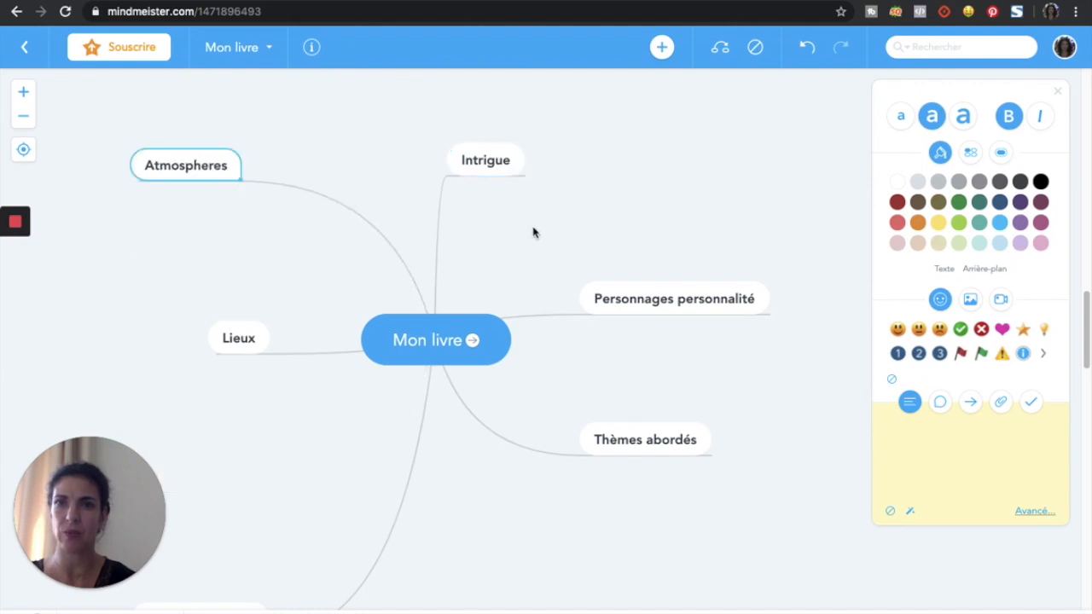
{"action": "left_click_drag", "start_coordinate": [485, 157], "coordinate": [572, 142]}
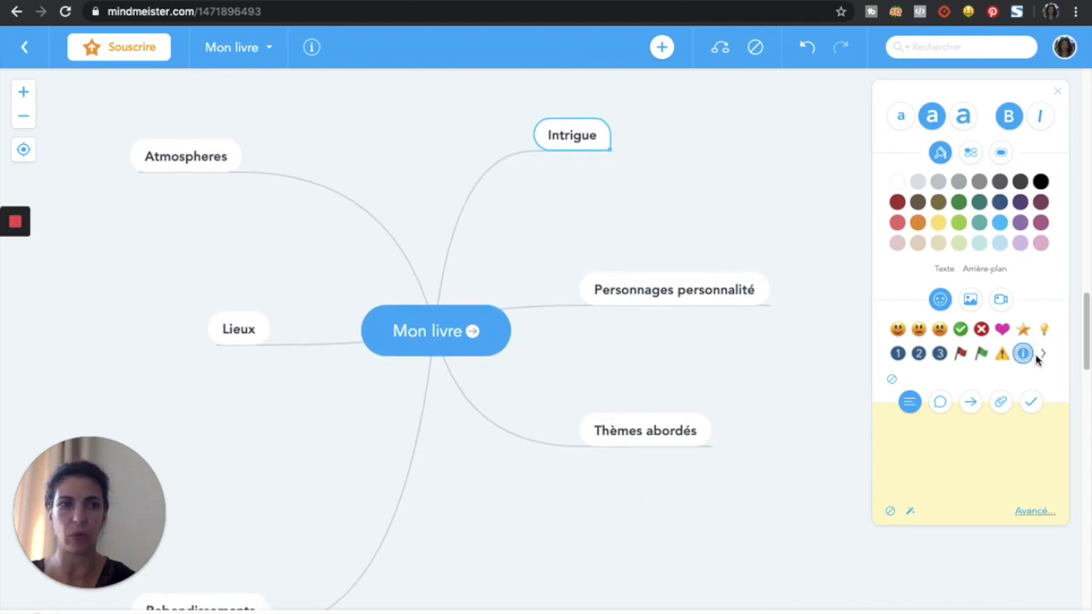
{"action": "mouse_move", "coordinate": [1087, 366]}
{"action": "left_mouse_down"}
{"action": "mouse_move", "coordinate": [1090, 394]}
{"action": "mouse_move", "coordinate": [1089, 382]}
{"action": "left_mouse_up"}
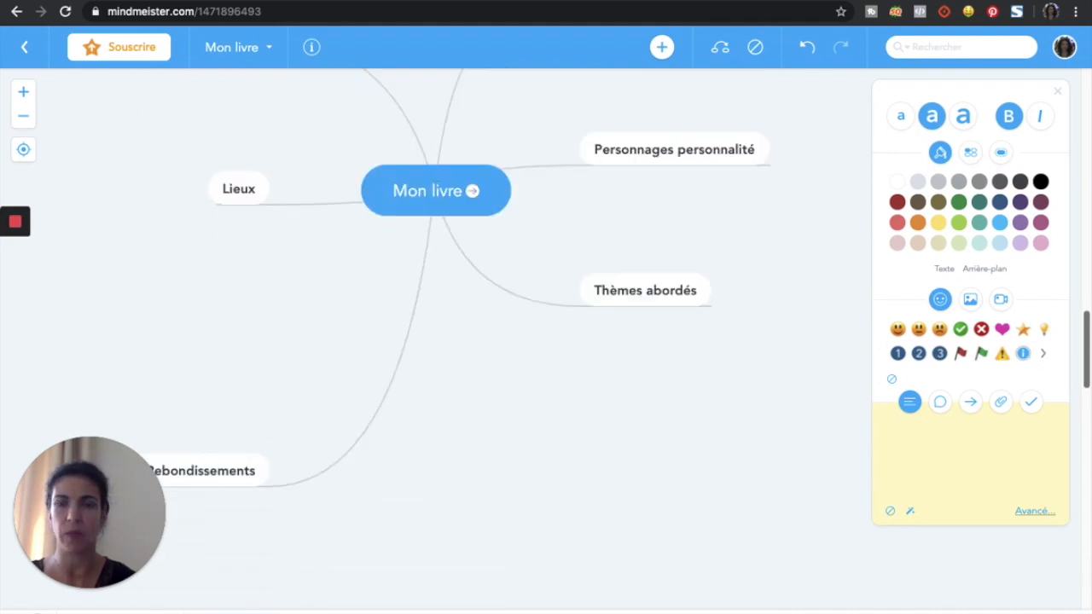
{"action": "left_click_drag", "start_coordinate": [215, 388], "coordinate": [160, 107]}
{"action": "left_click_drag", "start_coordinate": [236, 189], "coordinate": [208, 321]}
{"action": "scroll", "coordinate": [402, 424], "scroll_direction": "up", "scroll_amount": 5}
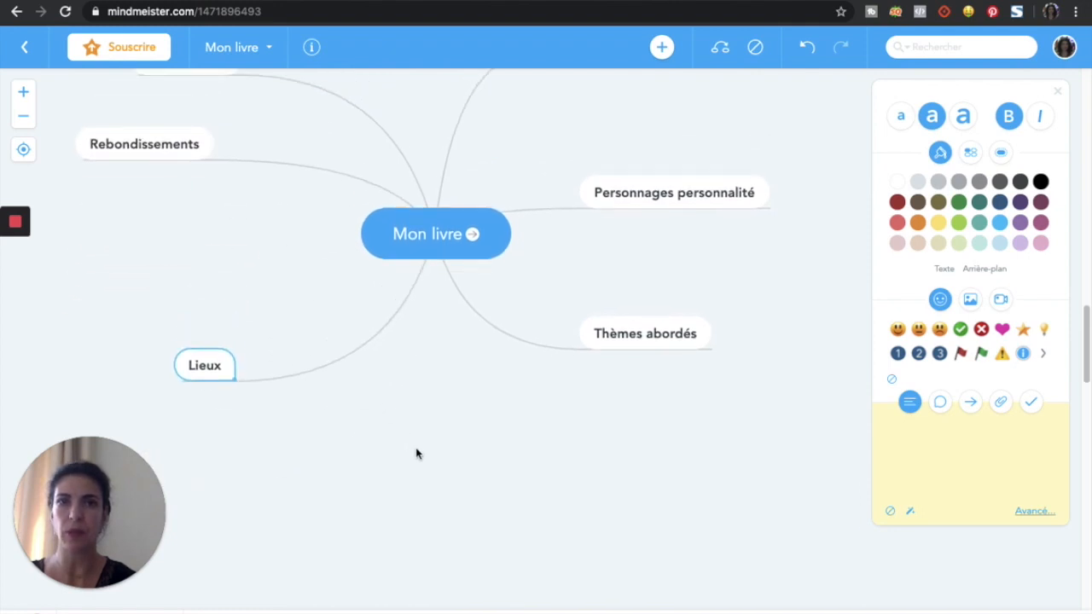
{"action": "scroll", "coordinate": [429, 479], "scroll_direction": "up", "scroll_amount": 3}
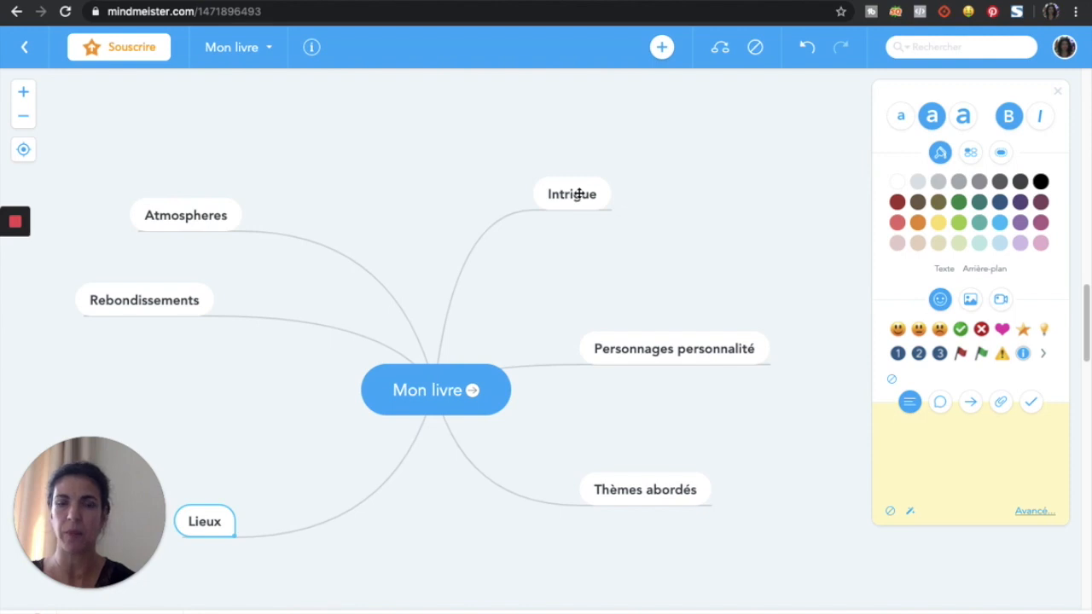
Step: Add Paul and Sacha as subtopics of Personnages personnalité
{"action": "left_click", "coordinate": [727, 349]}
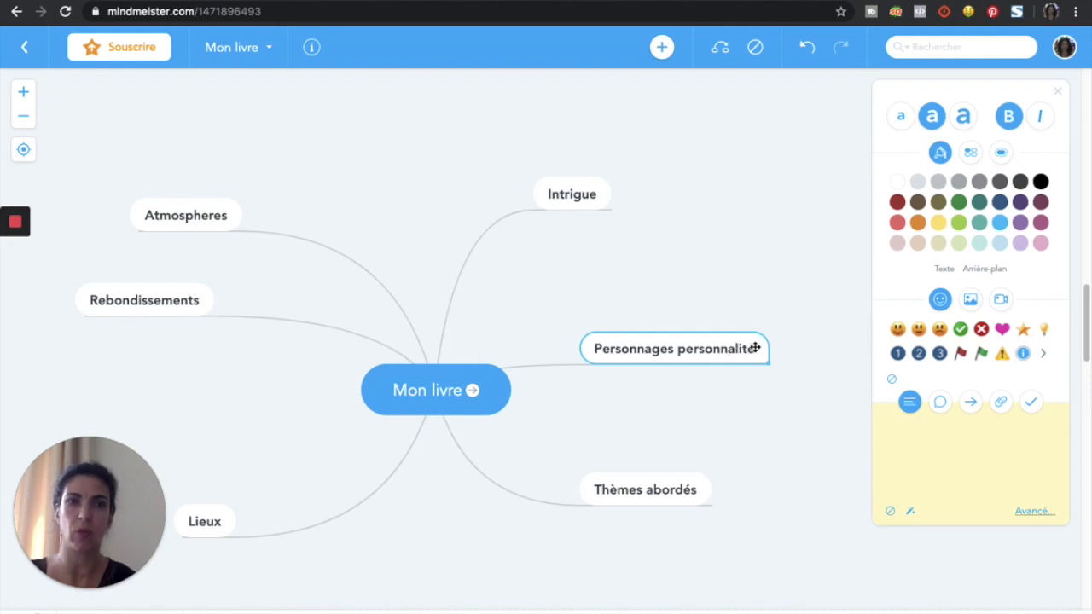
{"action": "double_click", "coordinate": [754, 347]}
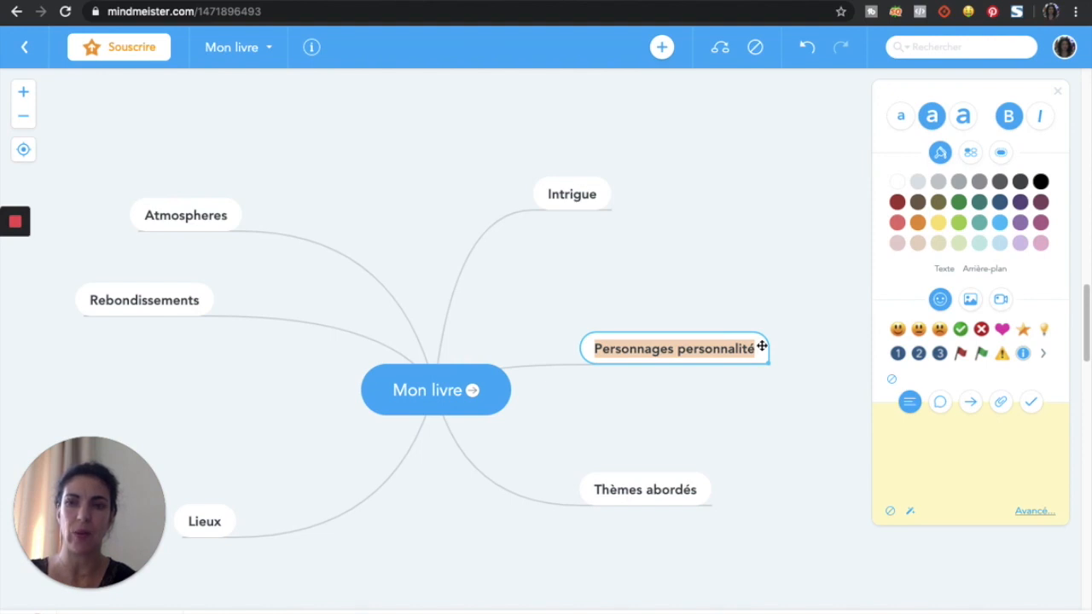
{"action": "key", "text": "Tab"}
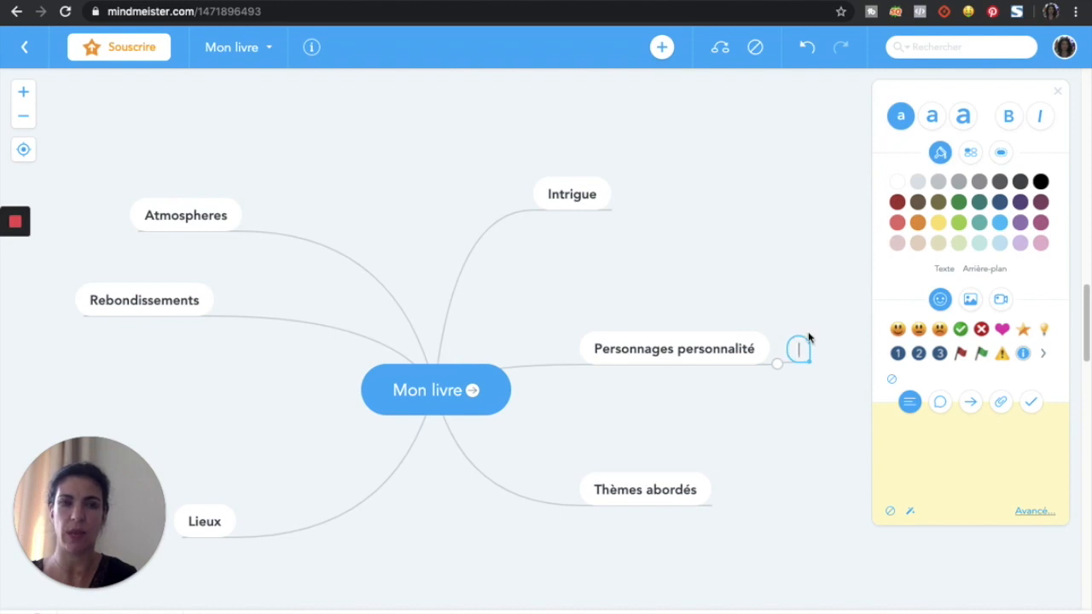
{"action": "type", "text": "Paul"}
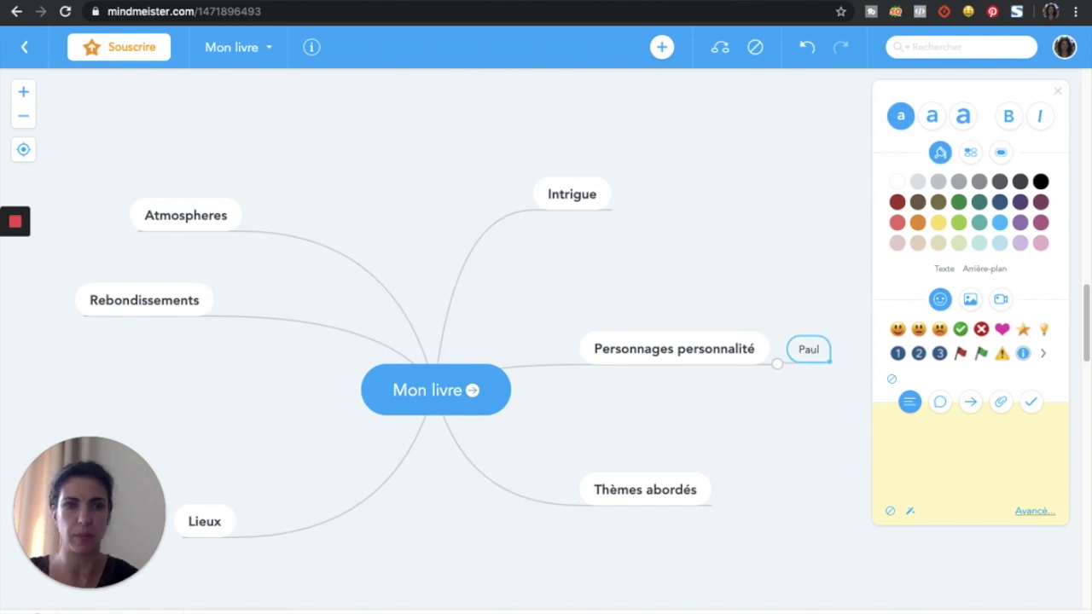
{"action": "left_click", "coordinate": [738, 346]}
{"action": "key", "text": "Tab"}
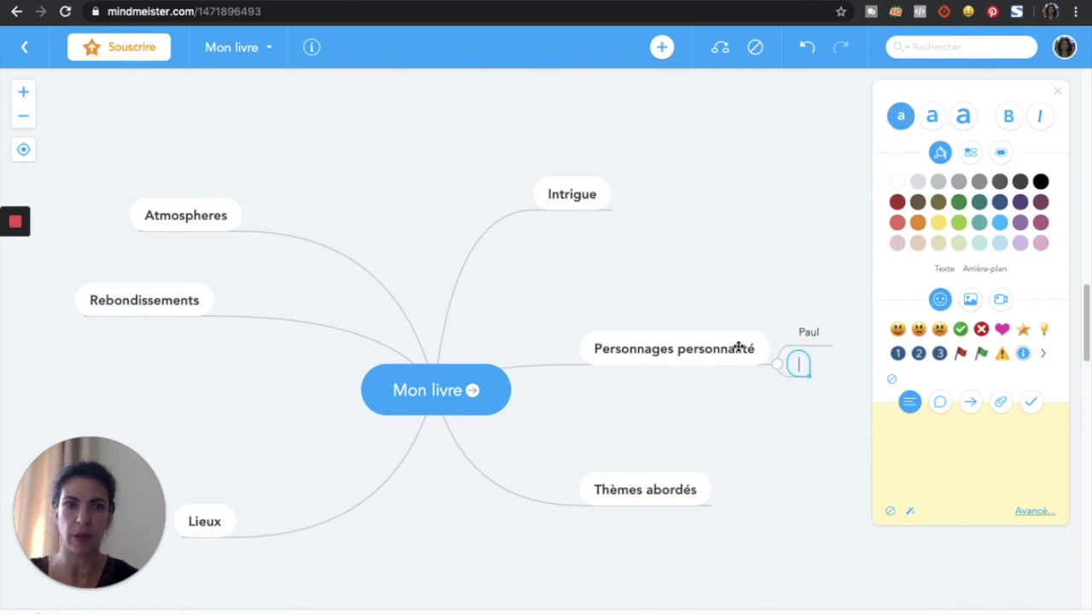
{"action": "type", "text": "Sacha"}
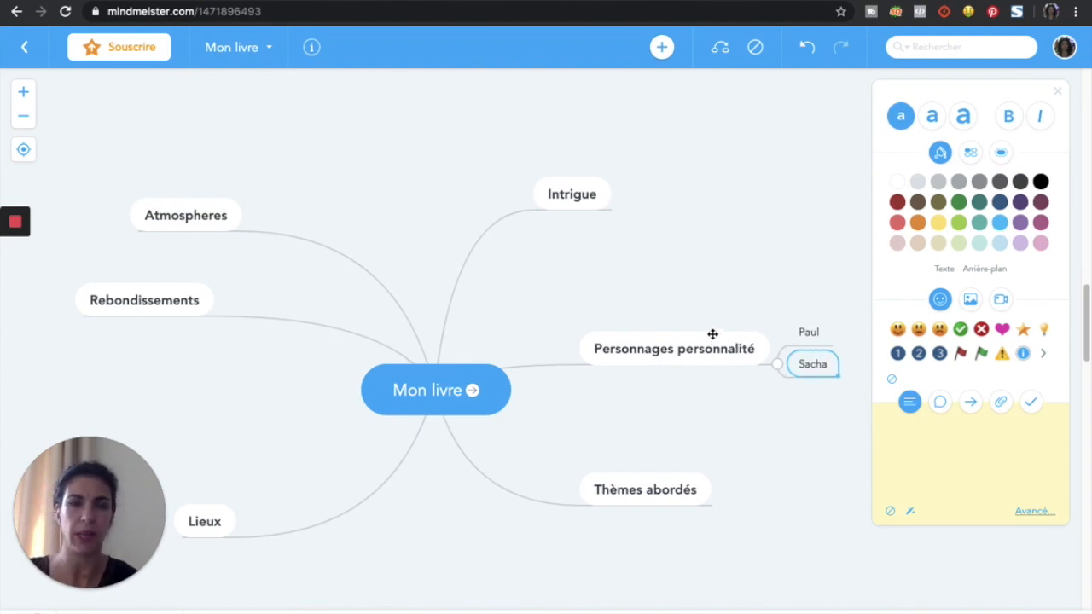
Step: Give Paul the traits taciturne, grand and cheveux brun, correcting the cheuveux typo
{"action": "left_click", "coordinate": [815, 332]}
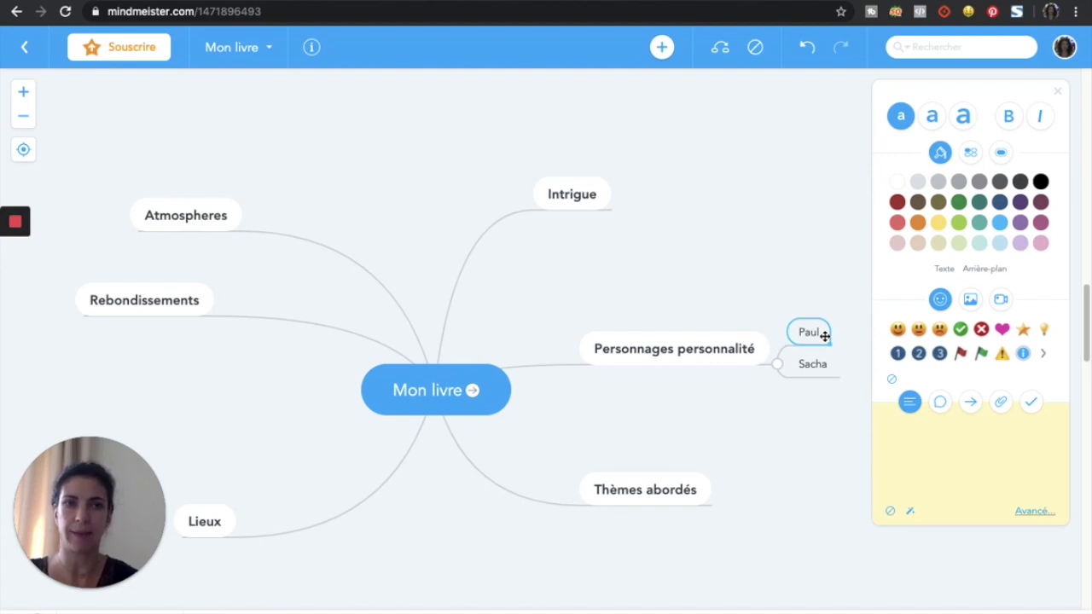
{"action": "key", "text": "Tab"}
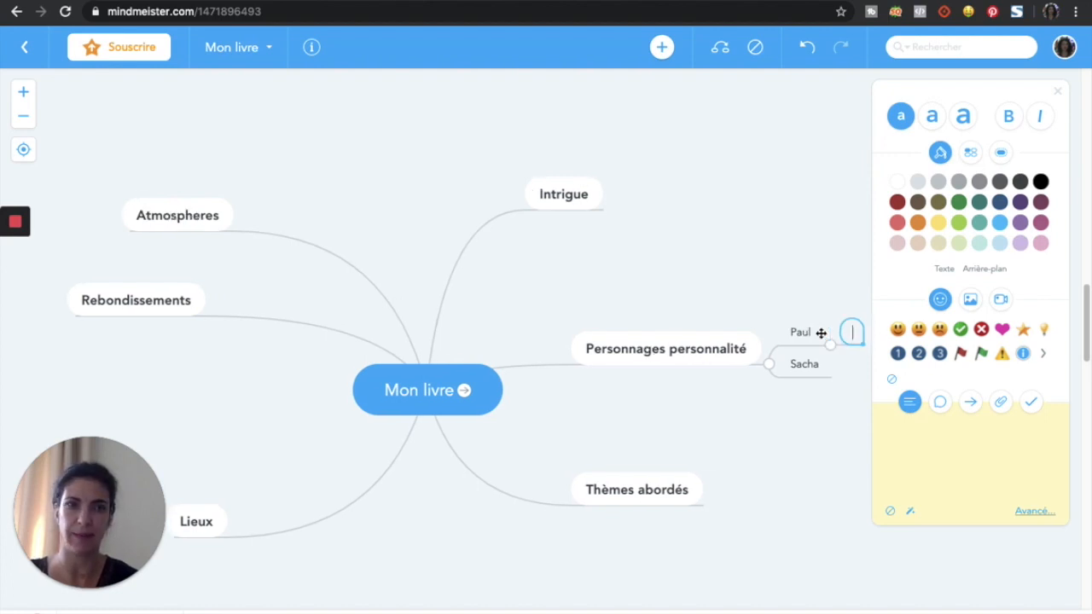
{"action": "type", "text": "tacitur"}
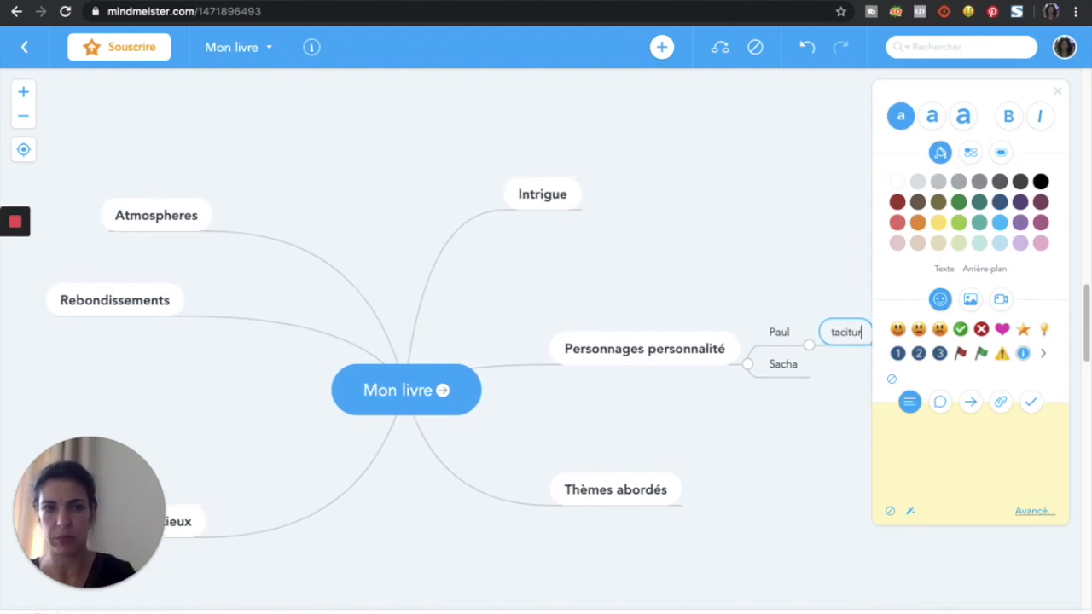
{"action": "type", "text": "ne"}
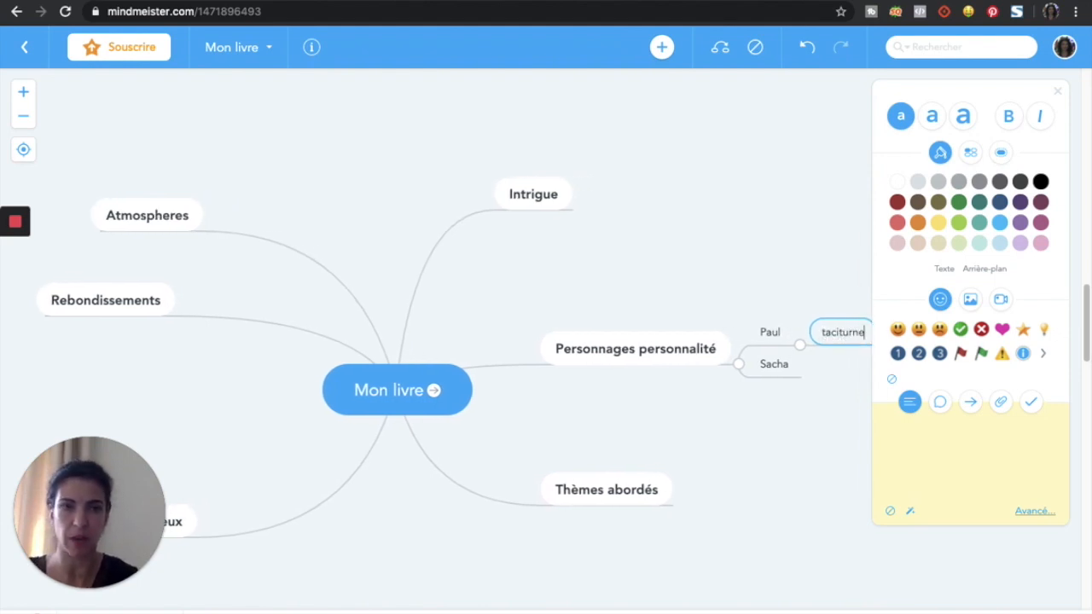
{"action": "left_click", "coordinate": [756, 334]}
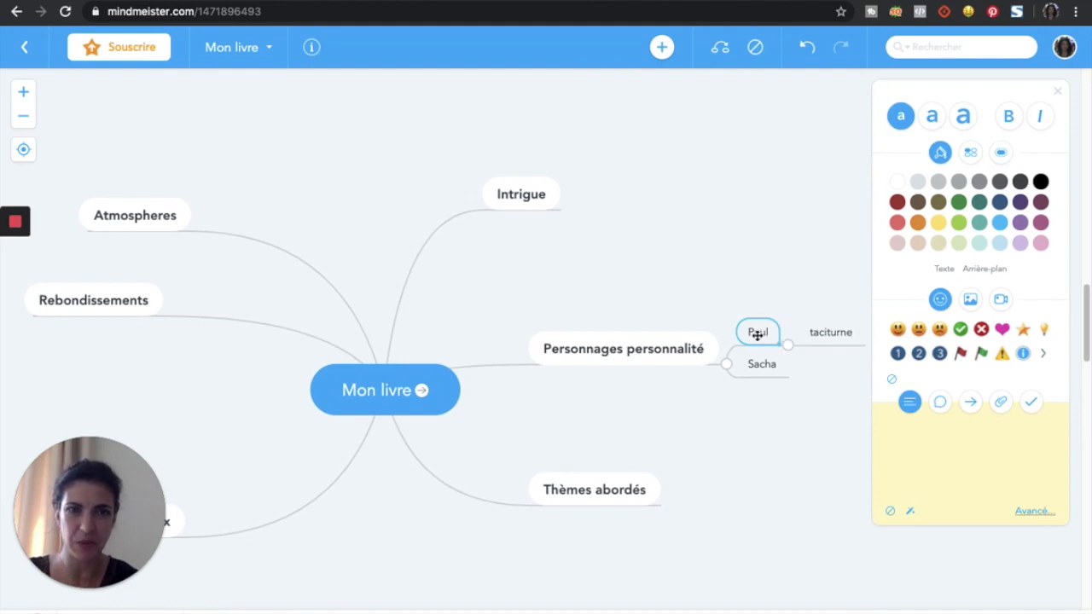
{"action": "key", "text": "Tab"}
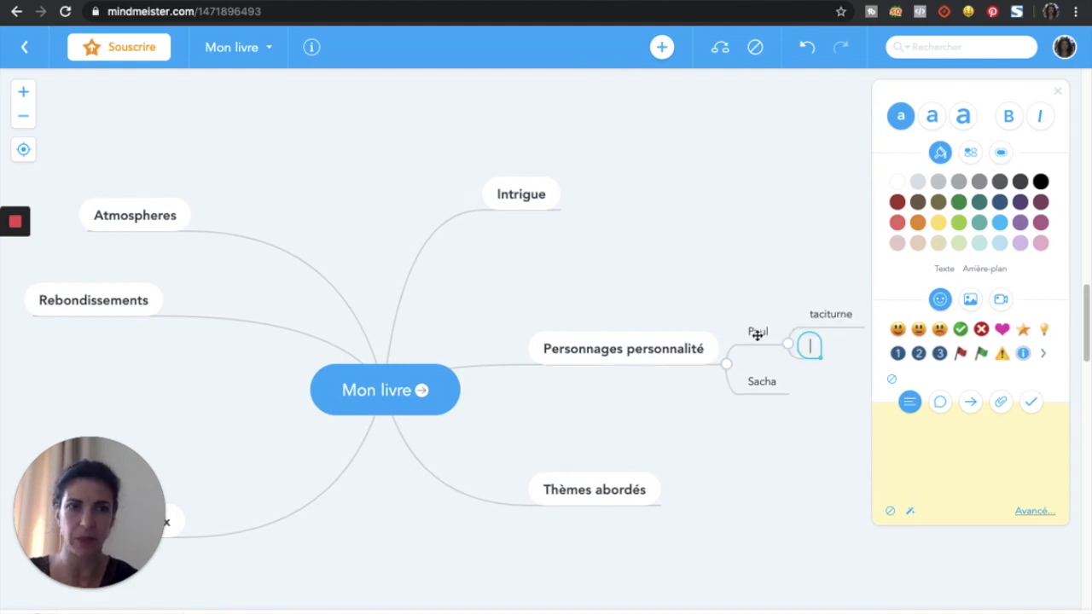
{"action": "type", "text": "grand"}
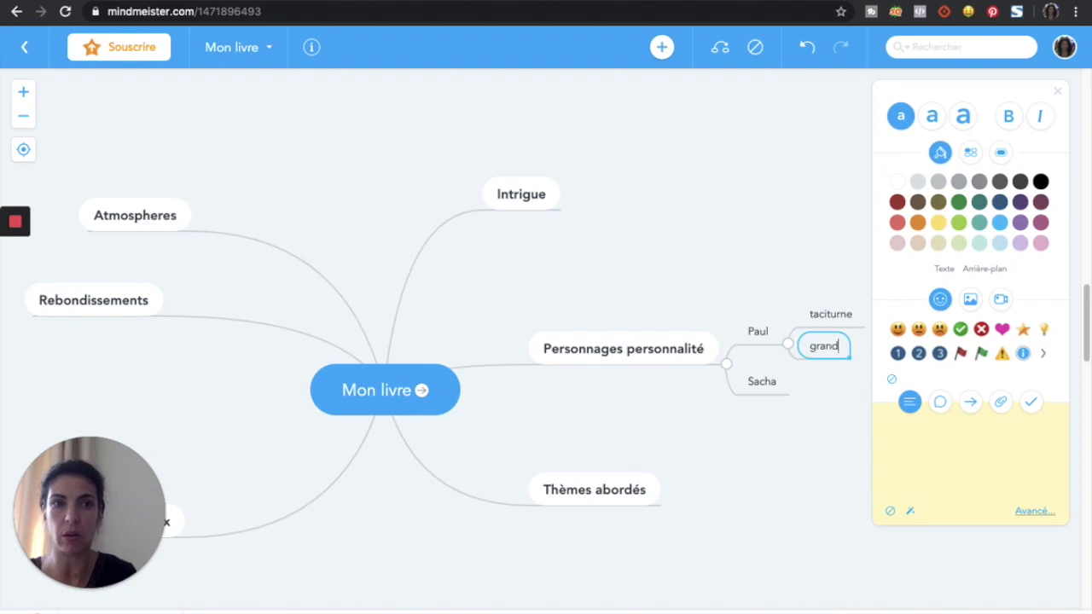
{"action": "key", "text": "Return"}
{"action": "type", "text": "cheveux brun"}
{"action": "left_click", "coordinate": [798, 365]}
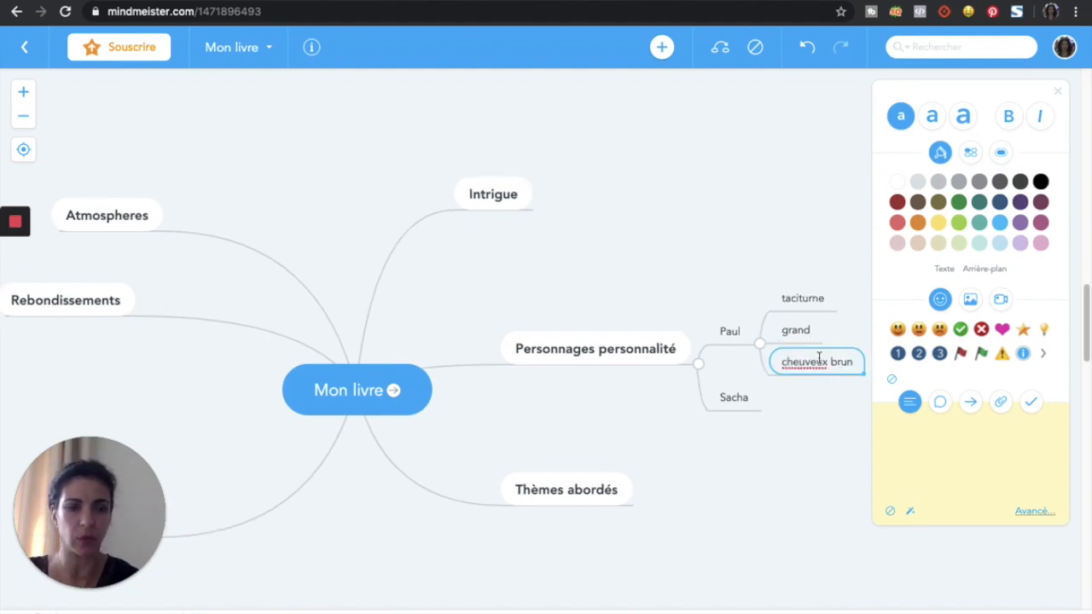
{"action": "key", "text": "Delete"}
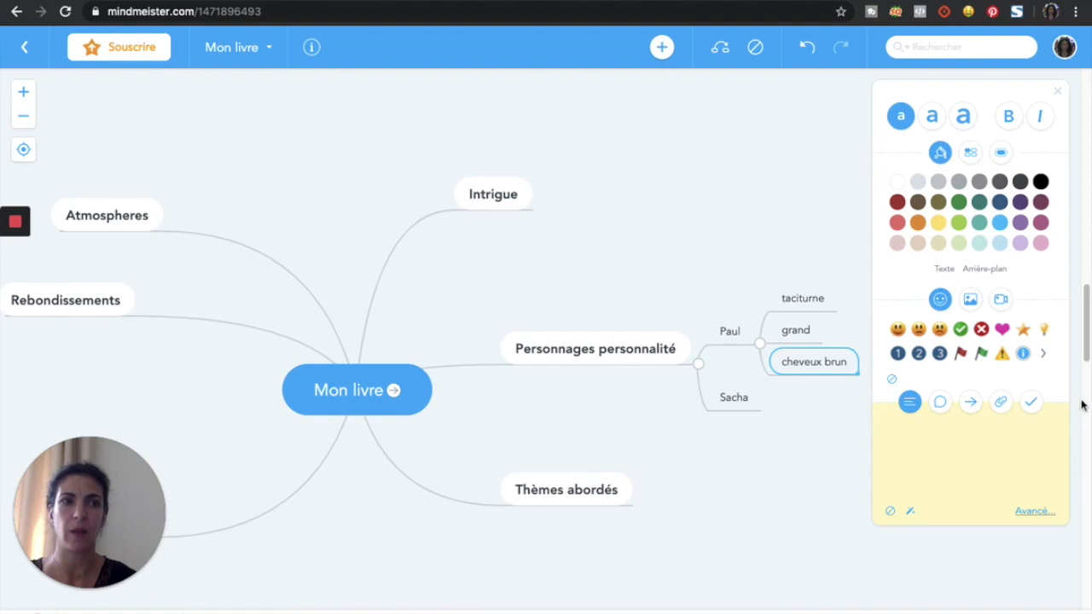
{"action": "mouse_move", "coordinate": [1087, 354]}
{"action": "left_mouse_down"}
{"action": "mouse_move", "coordinate": [1086, 341]}
{"action": "mouse_move", "coordinate": [1087, 384]}
{"action": "mouse_move", "coordinate": [1087, 366]}
{"action": "left_mouse_up"}
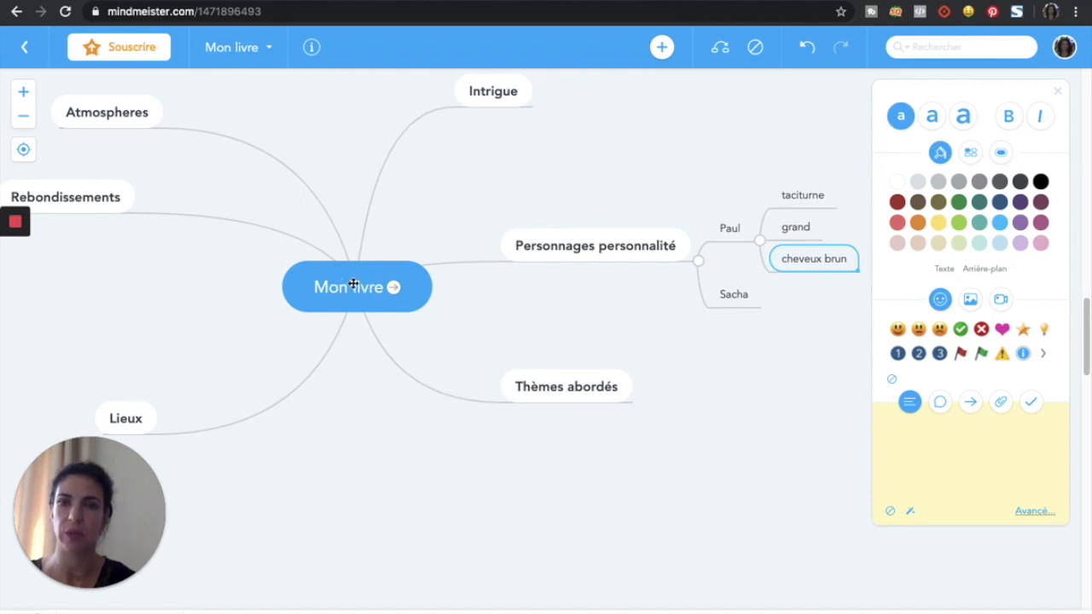
{"action": "left_click_drag", "start_coordinate": [352, 286], "coordinate": [431, 283]}
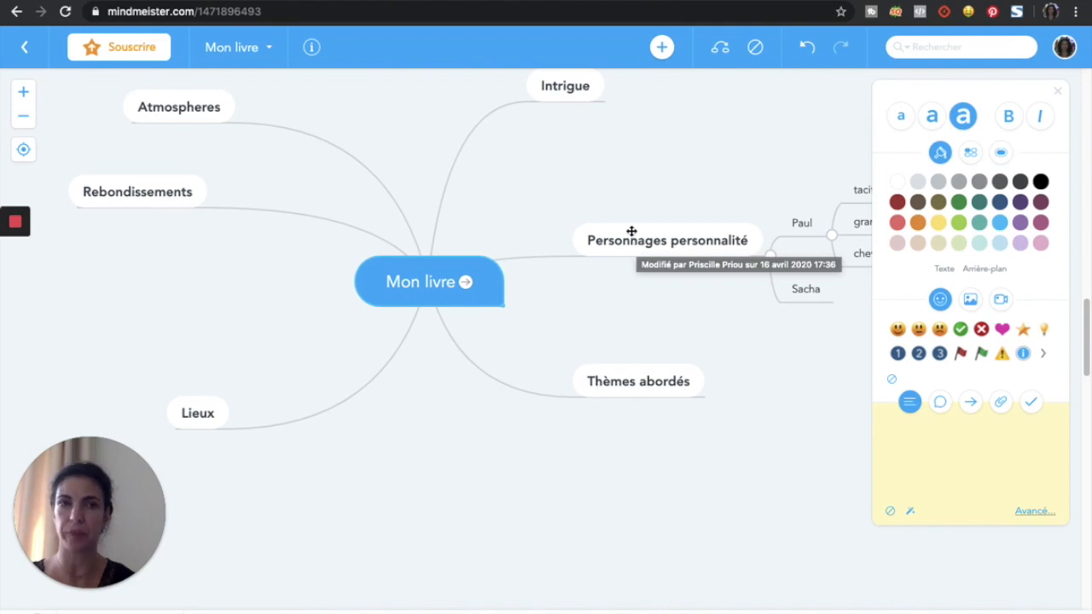
Step: Switch to the Google Drive tab showing Mon Drive, then open and dismiss the Google apps list
{"action": "left_click", "coordinate": [677, 1]}
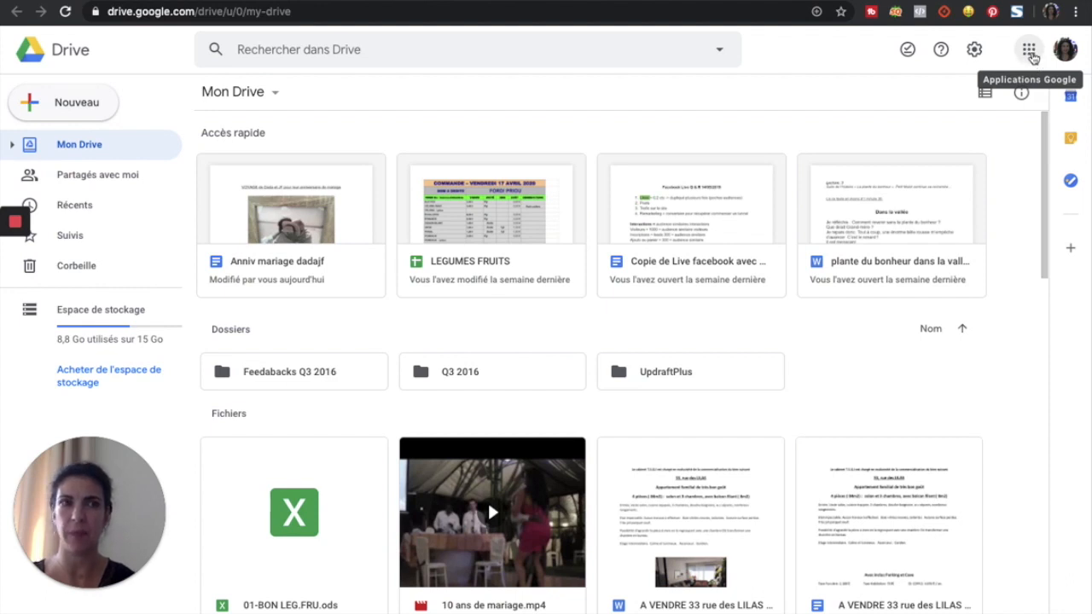
{"action": "left_click", "coordinate": [1030, 53]}
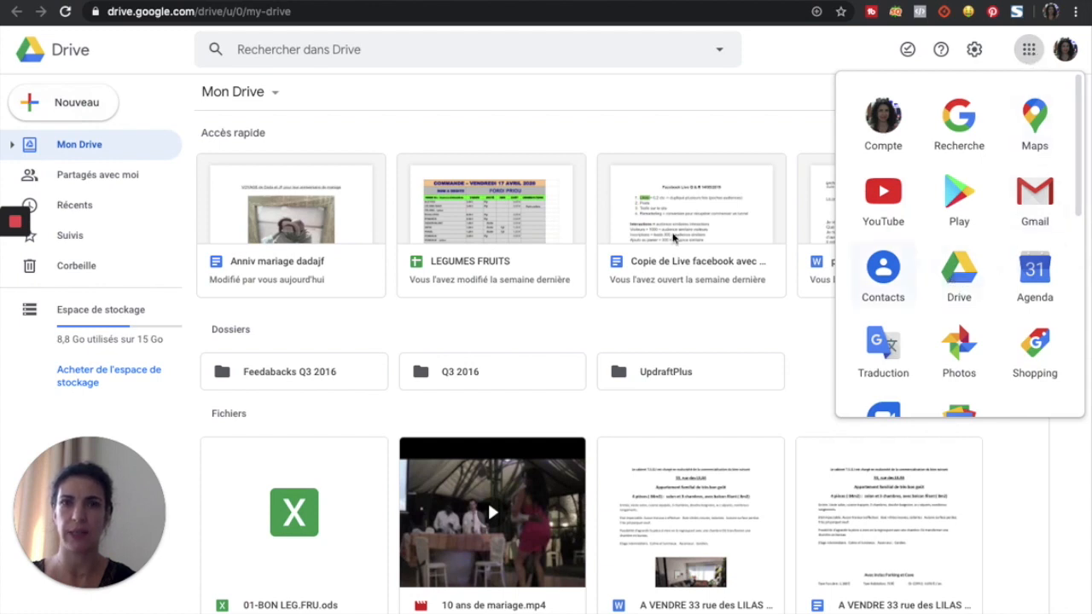
{"action": "left_click", "coordinate": [427, 109]}
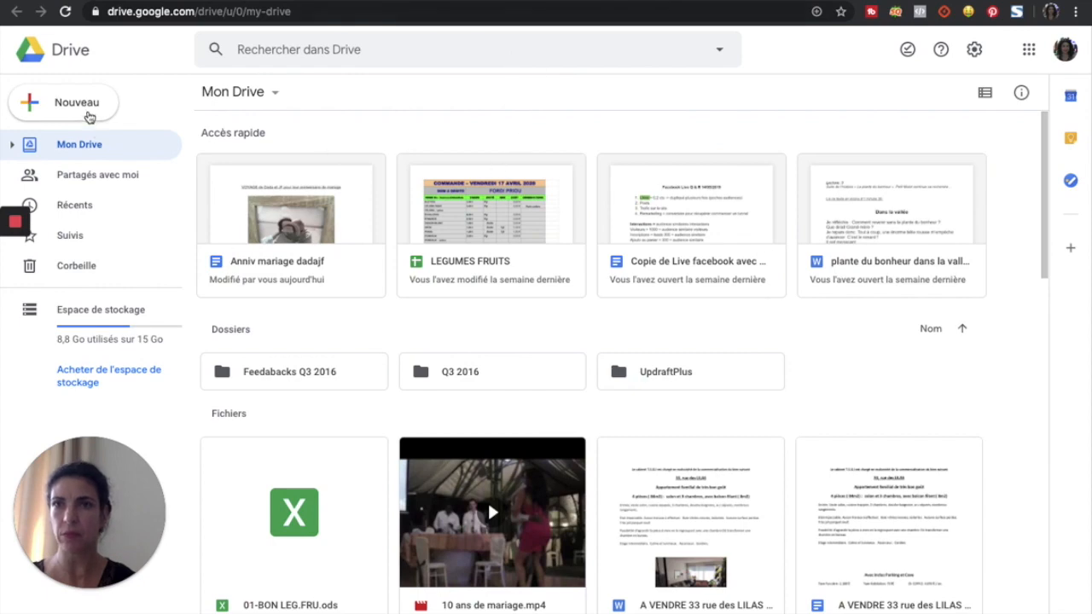
Step: Start and cancel a new folder from Nouveau, then browse the Mon Drive file list
{"action": "left_click", "coordinate": [53, 109]}
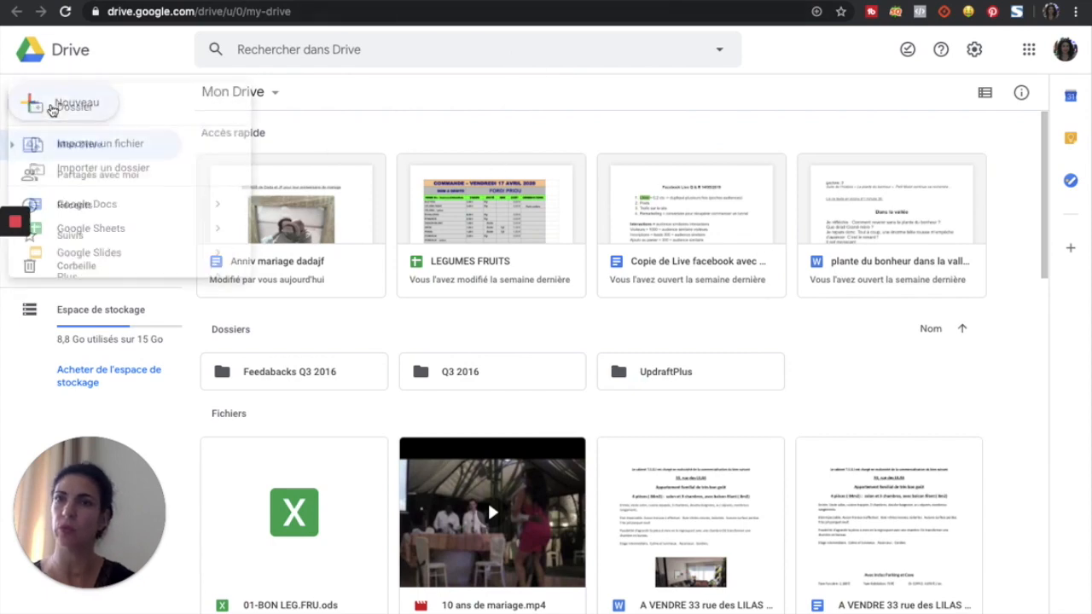
{"action": "left_click", "coordinate": [52, 109]}
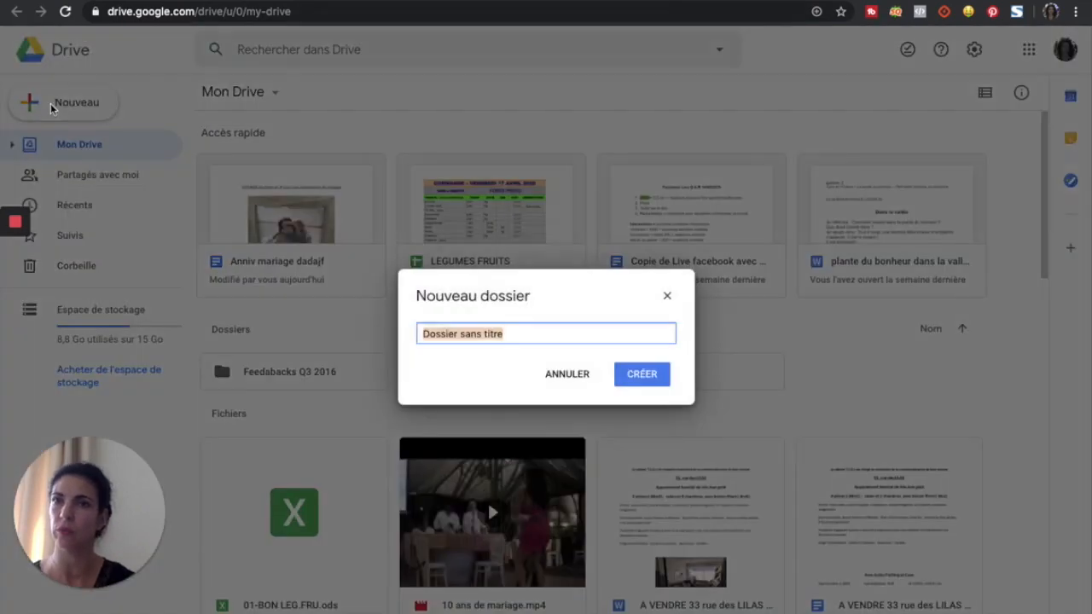
{"action": "left_click", "coordinate": [667, 295]}
{"action": "left_click", "coordinate": [60, 103]}
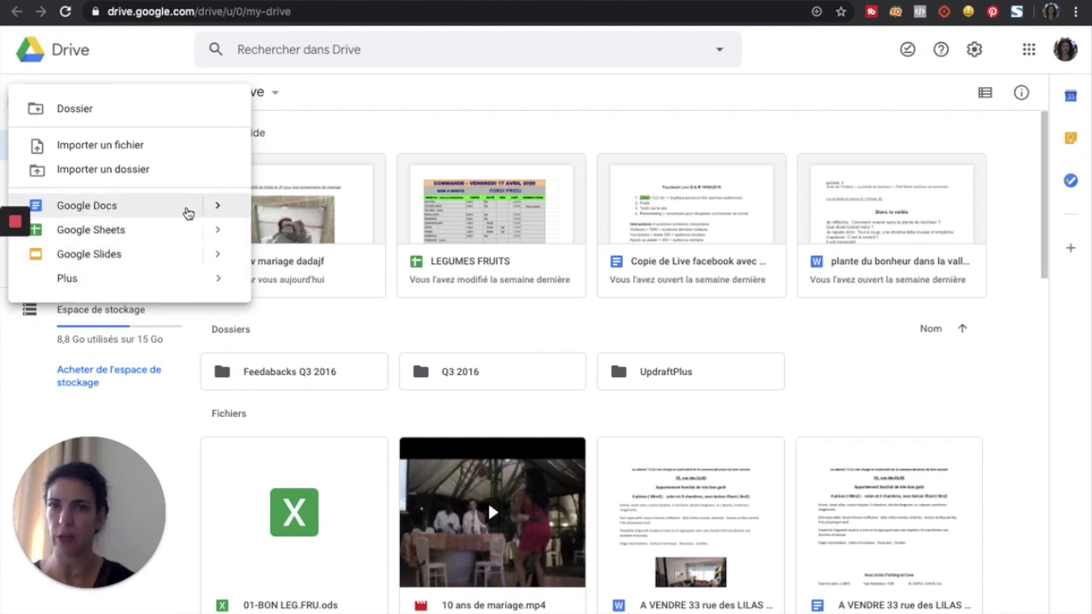
{"action": "left_click", "coordinate": [462, 122]}
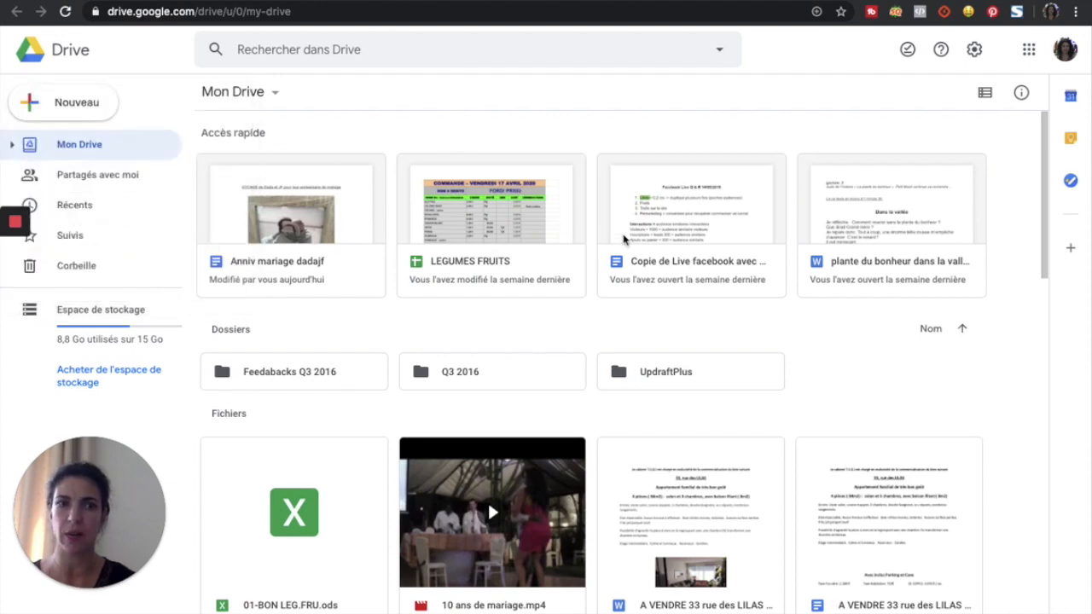
{"action": "scroll", "coordinate": [623, 240], "scroll_direction": "down", "scroll_amount": 7}
{"action": "scroll", "coordinate": [624, 240], "scroll_direction": "up", "scroll_amount": 7}
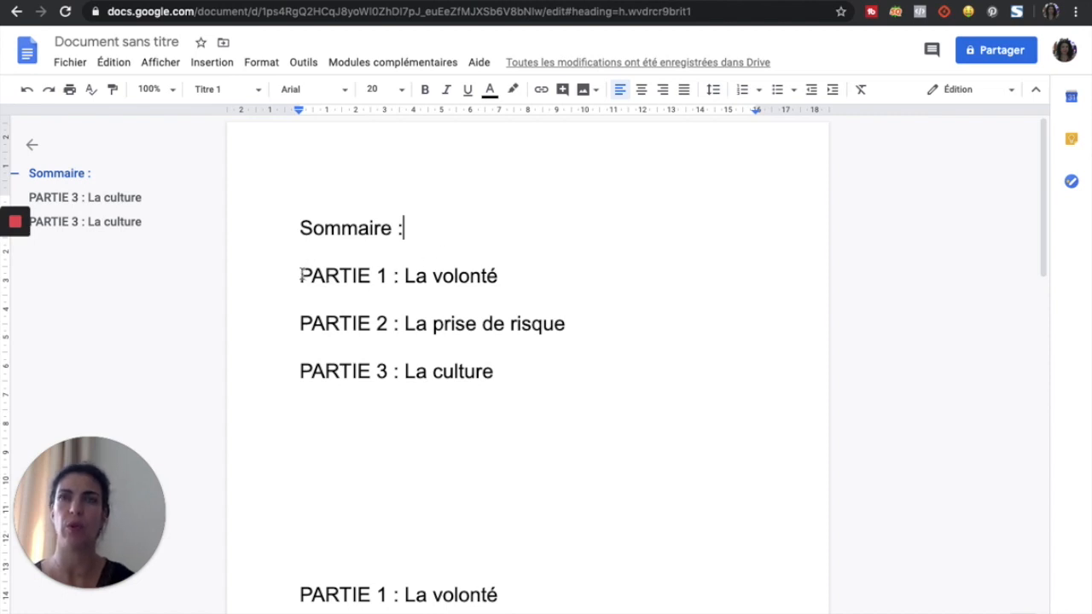
Step: Select the lines from PARTIE 1 through PARTIE 3 : La culture under Sommaire
{"action": "left_click", "coordinate": [300, 276]}
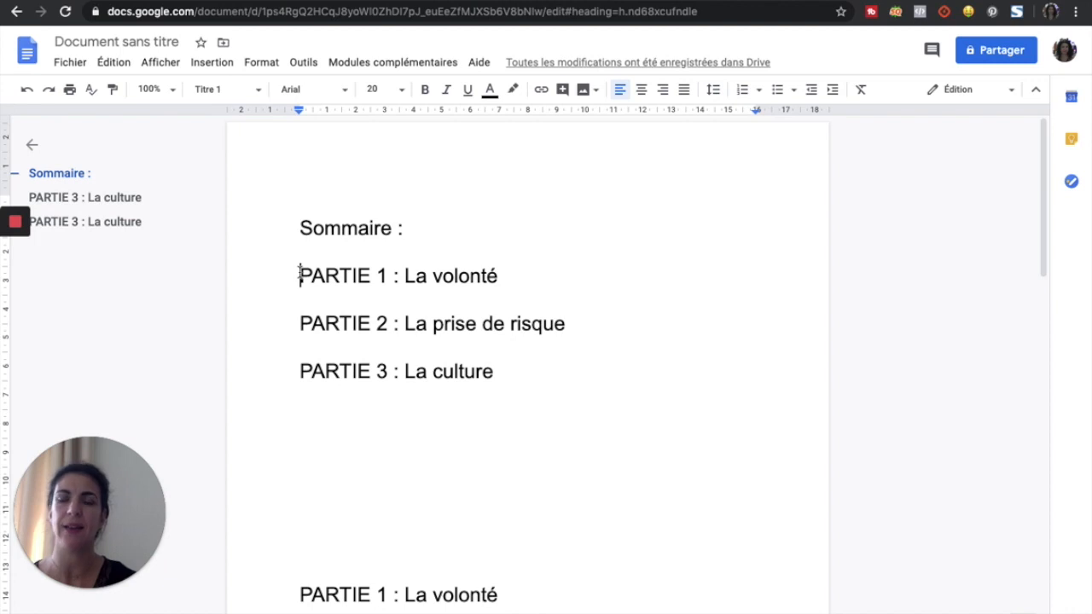
{"action": "left_click_drag", "start_coordinate": [317, 275], "coordinate": [573, 372]}
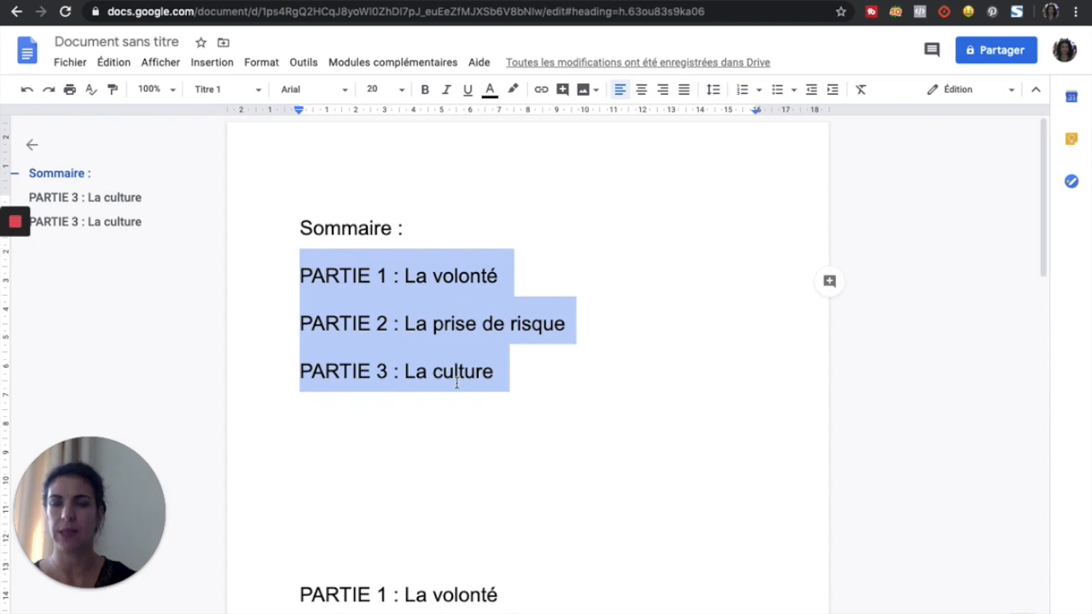
Step: Insert a table of contents with blue links in place of the selected heading lines
{"action": "left_click", "coordinate": [210, 64]}
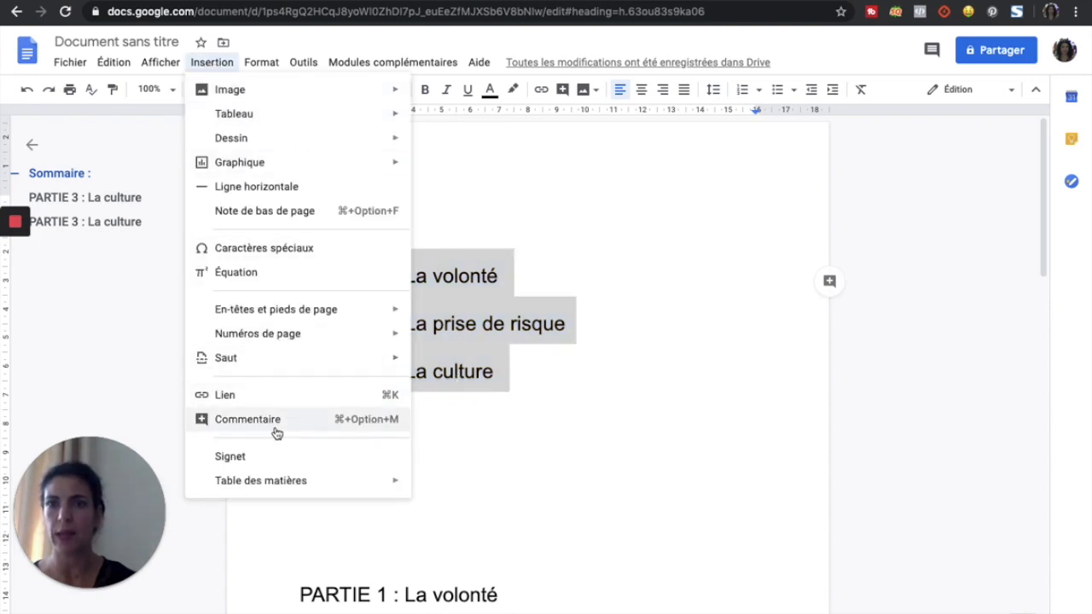
{"action": "mouse_move", "coordinate": [268, 482]}
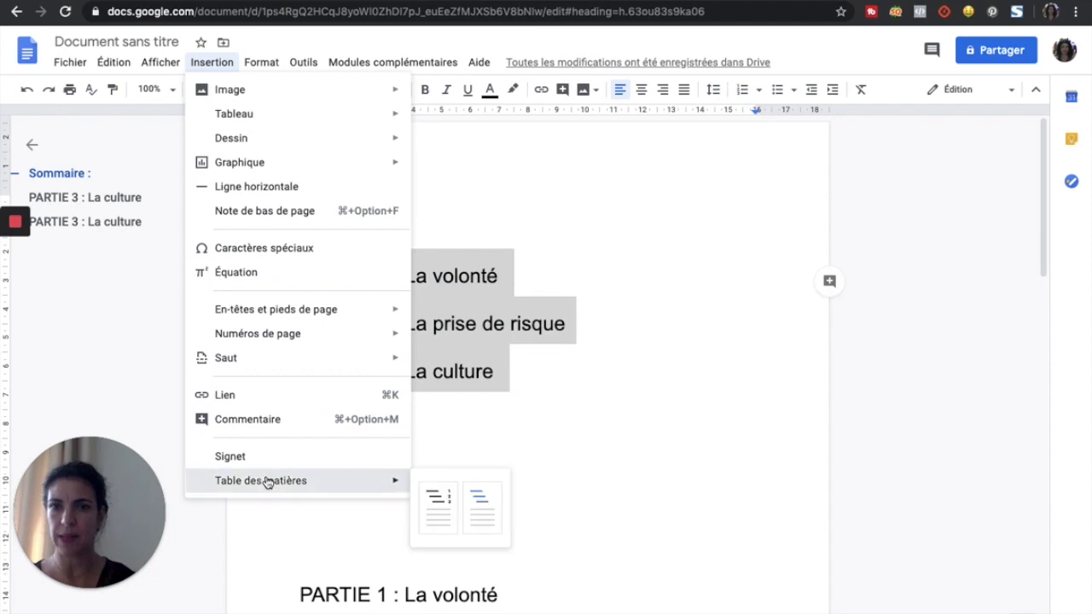
{"action": "left_click", "coordinate": [484, 508]}
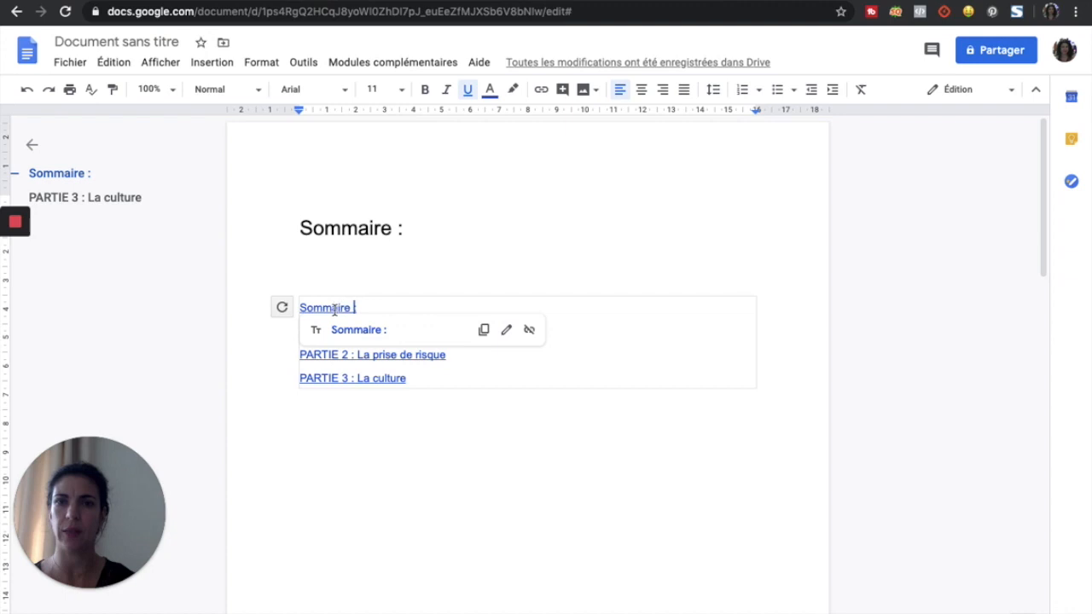
Step: Follow the PARTIE 3 link to its heading, then return up and select the line below the contents
{"action": "scroll", "coordinate": [328, 312], "scroll_direction": "down", "scroll_amount": 1}
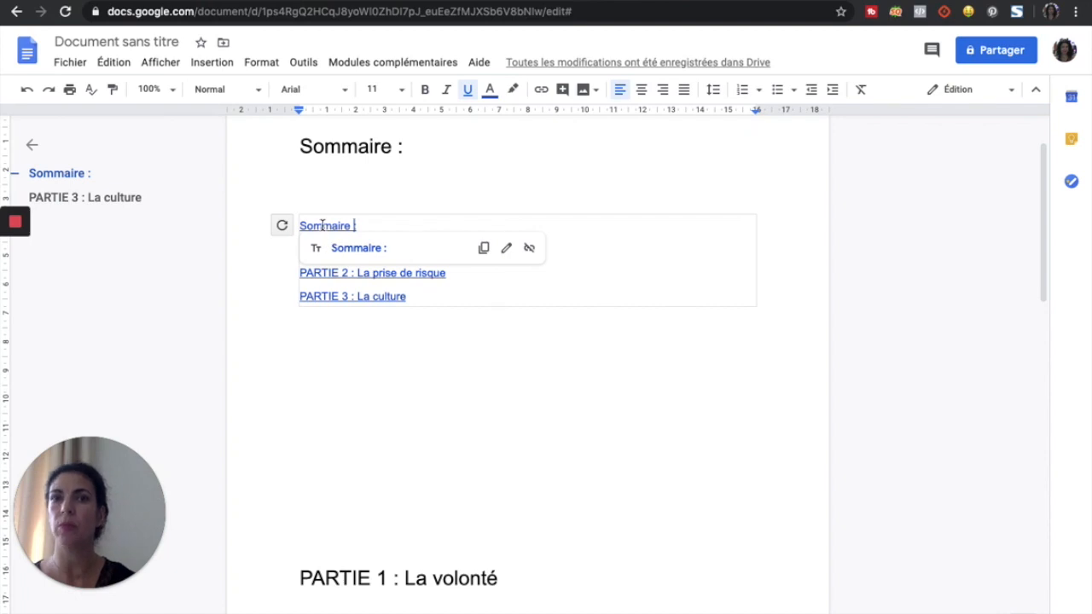
{"action": "left_click", "coordinate": [350, 296]}
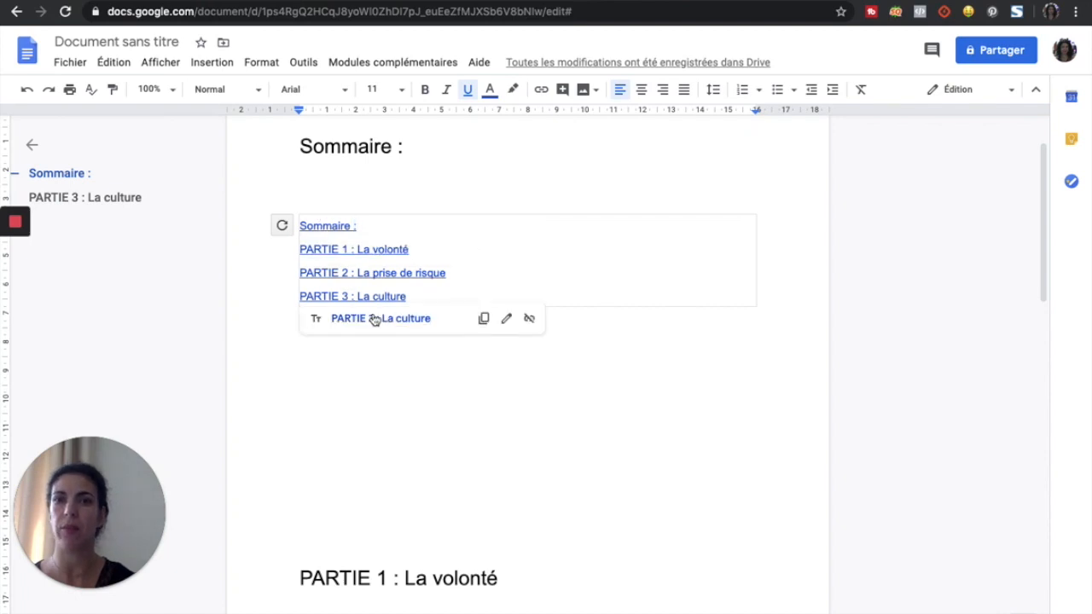
{"action": "left_click", "coordinate": [383, 318]}
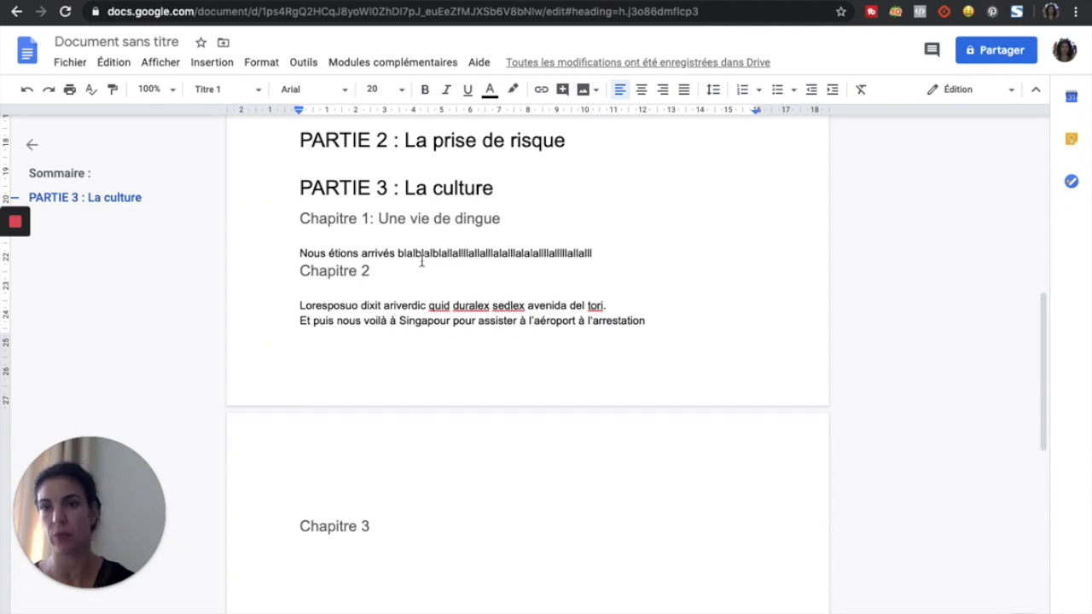
{"action": "scroll", "coordinate": [425, 269], "scroll_direction": "up", "scroll_amount": 2}
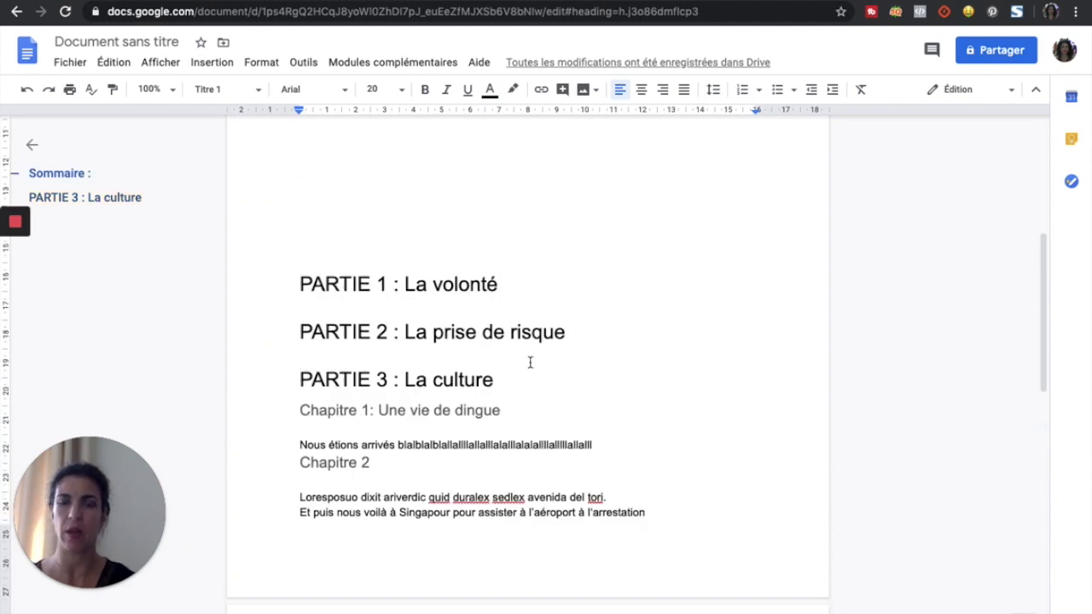
{"action": "scroll", "coordinate": [529, 362], "scroll_direction": "up", "scroll_amount": 2}
{"action": "scroll", "coordinate": [532, 368], "scroll_direction": "up", "scroll_amount": 2}
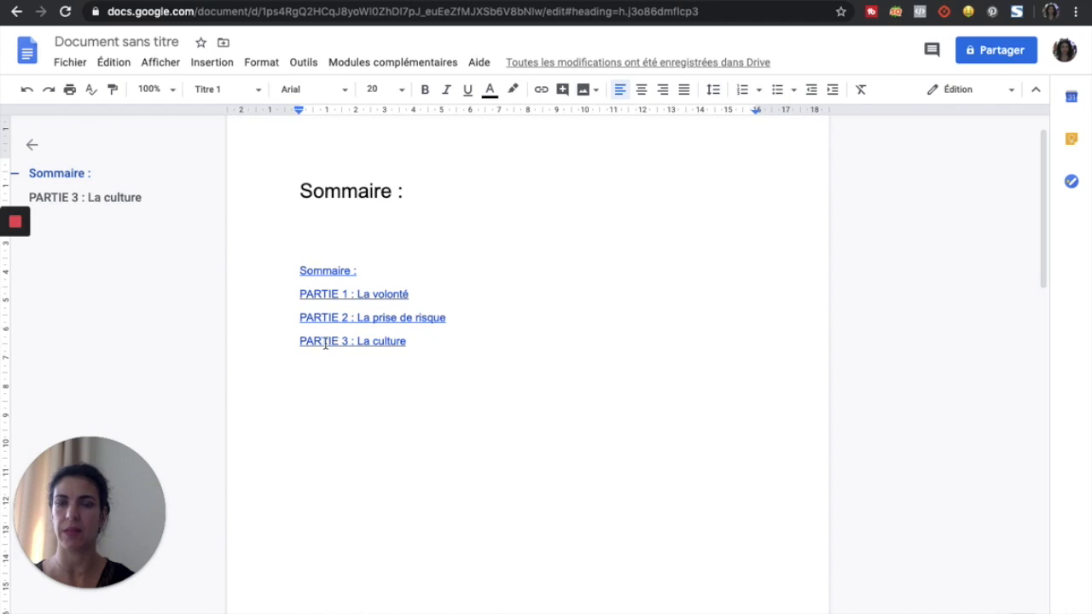
{"action": "double_click", "coordinate": [369, 398]}
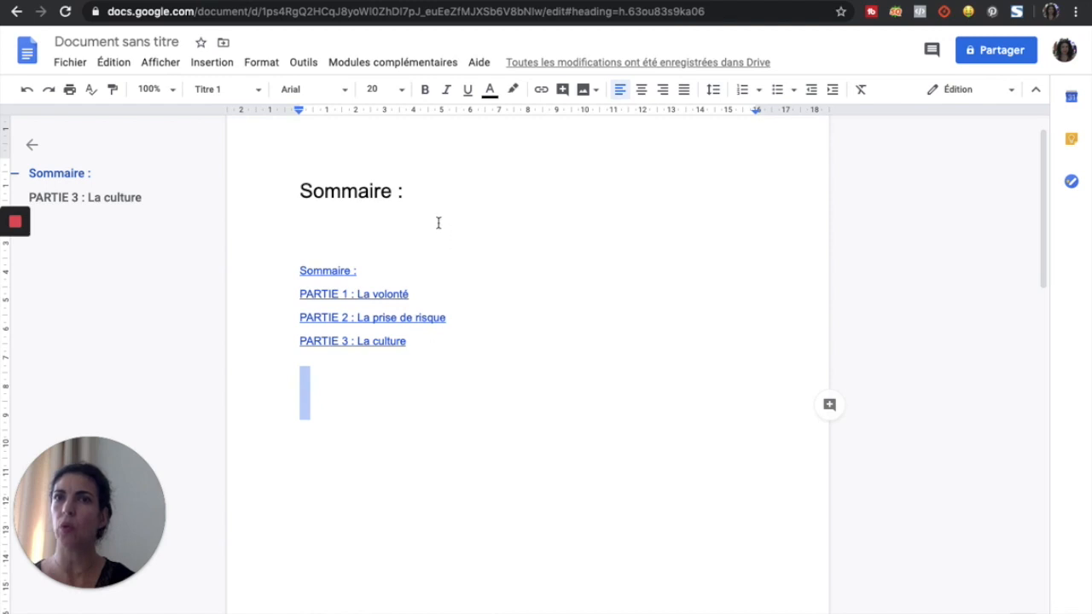
Step: Place the caret on the empty line under Sommaire and turn on French voice typing
{"action": "left_click", "coordinate": [369, 225]}
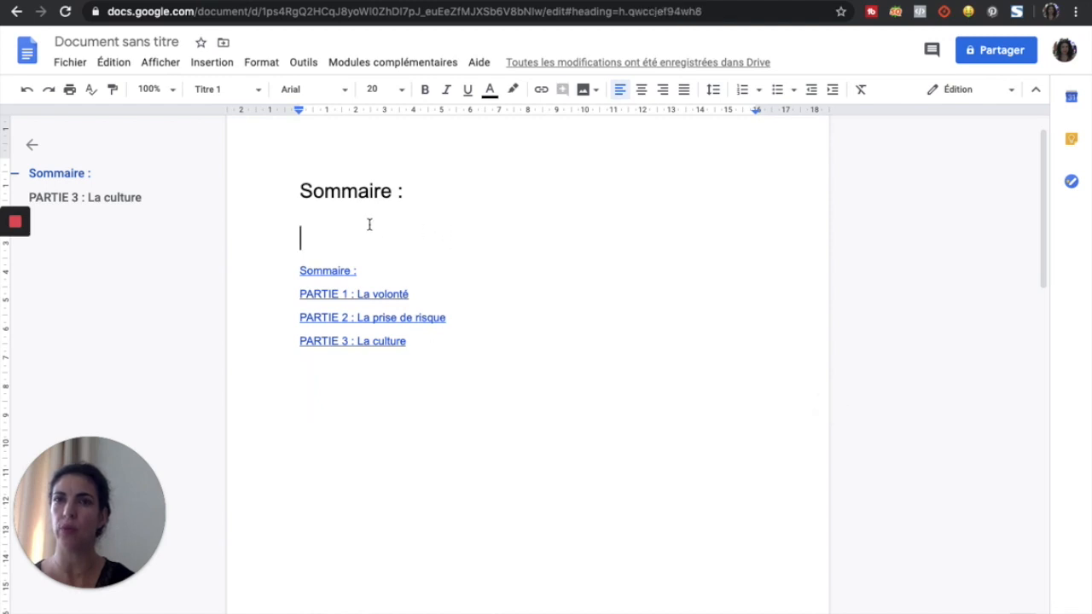
{"action": "left_click", "coordinate": [260, 64]}
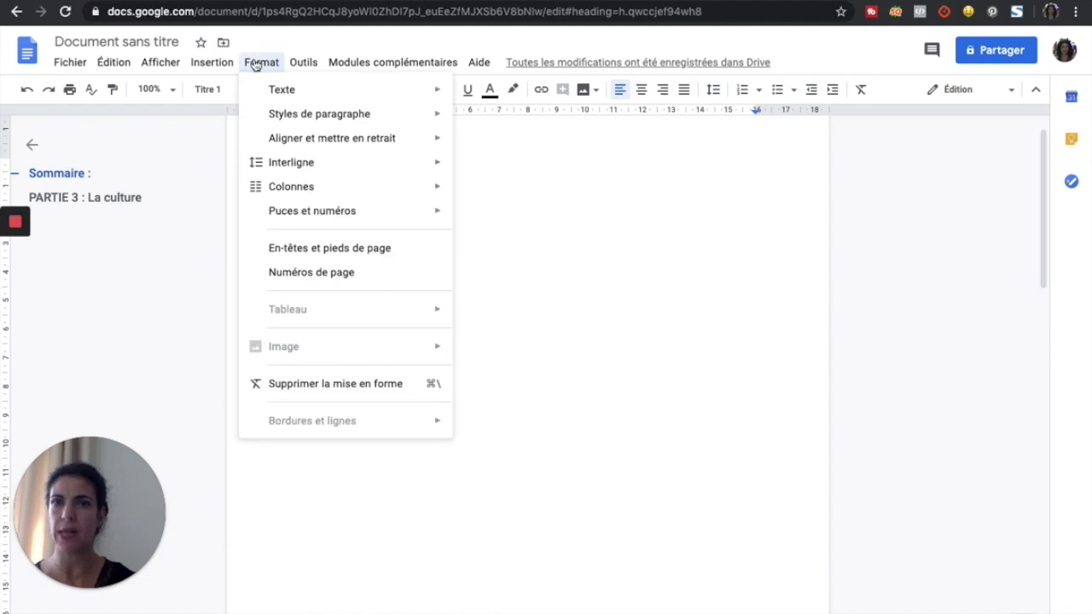
{"action": "mouse_move", "coordinate": [305, 65]}
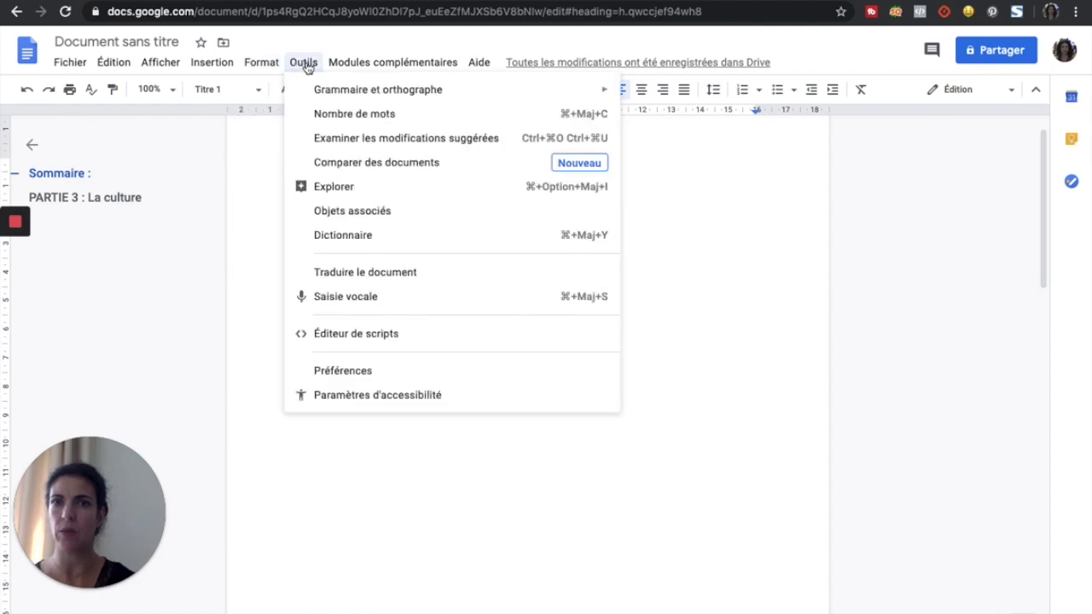
{"action": "left_click", "coordinate": [355, 300]}
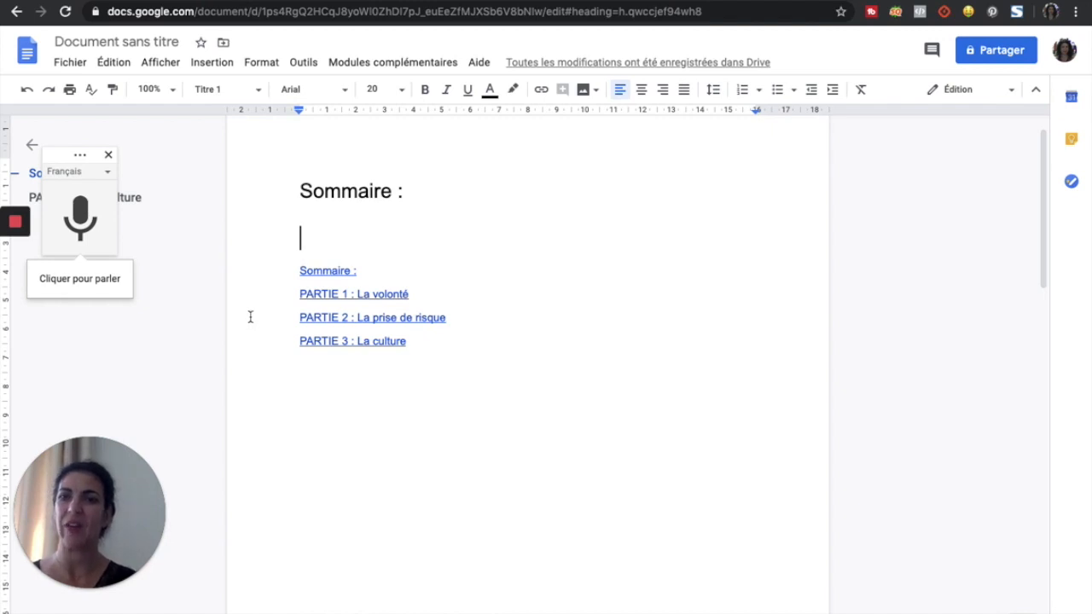
Step: Dictate the paragraph beginning 'On va voir tout ce que je vous dis…' and add a period after 'oralement'
{"action": "left_click", "coordinate": [84, 220]}
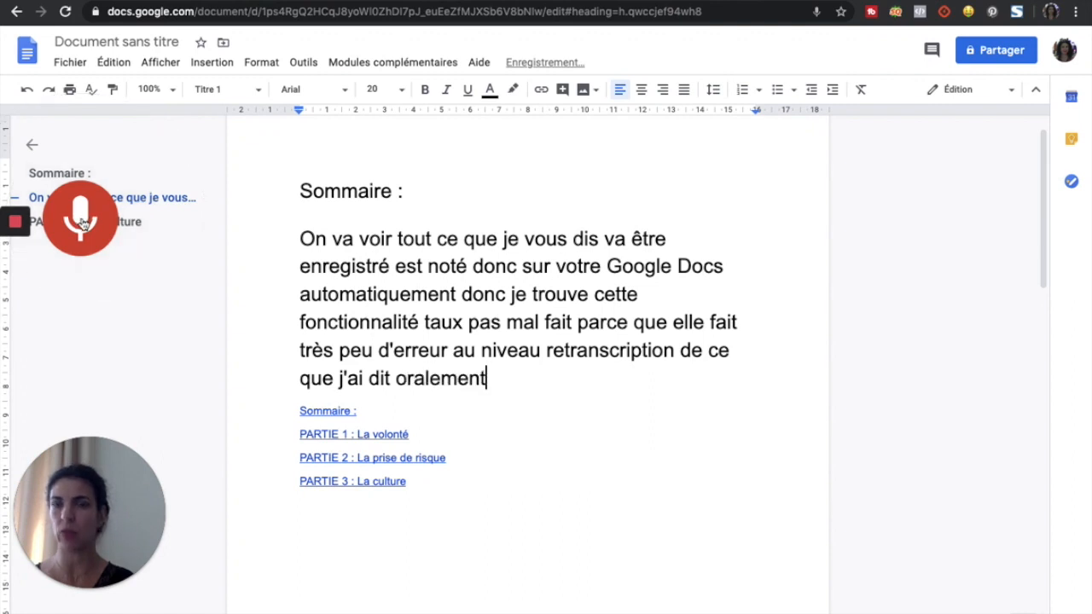
{"action": "left_click", "coordinate": [85, 215]}
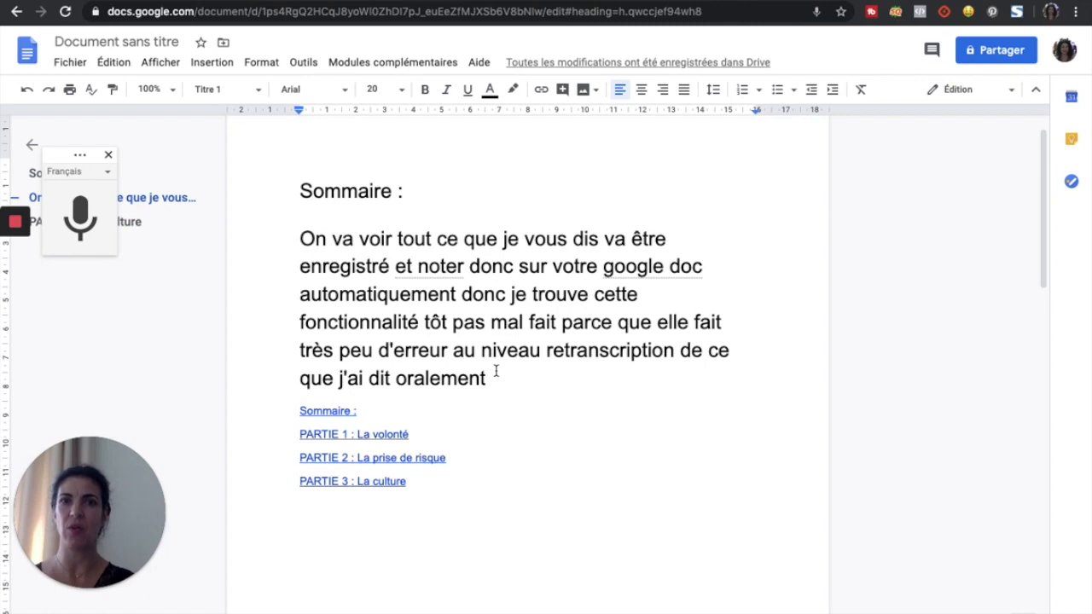
{"action": "left_click", "coordinate": [489, 380]}
{"action": "type", "text": "."}
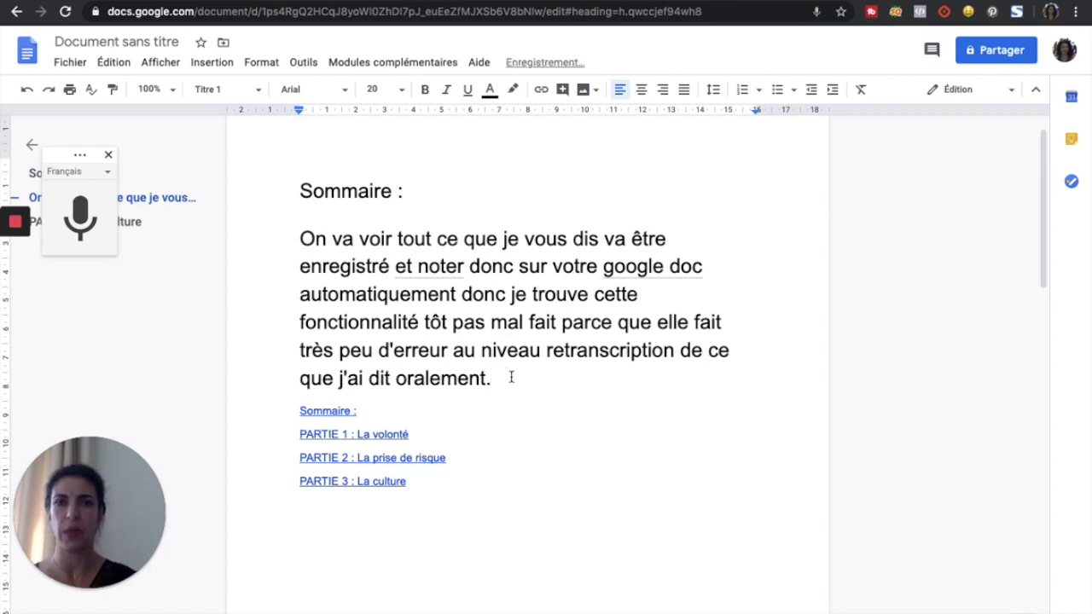
{"action": "left_click", "coordinate": [516, 293]}
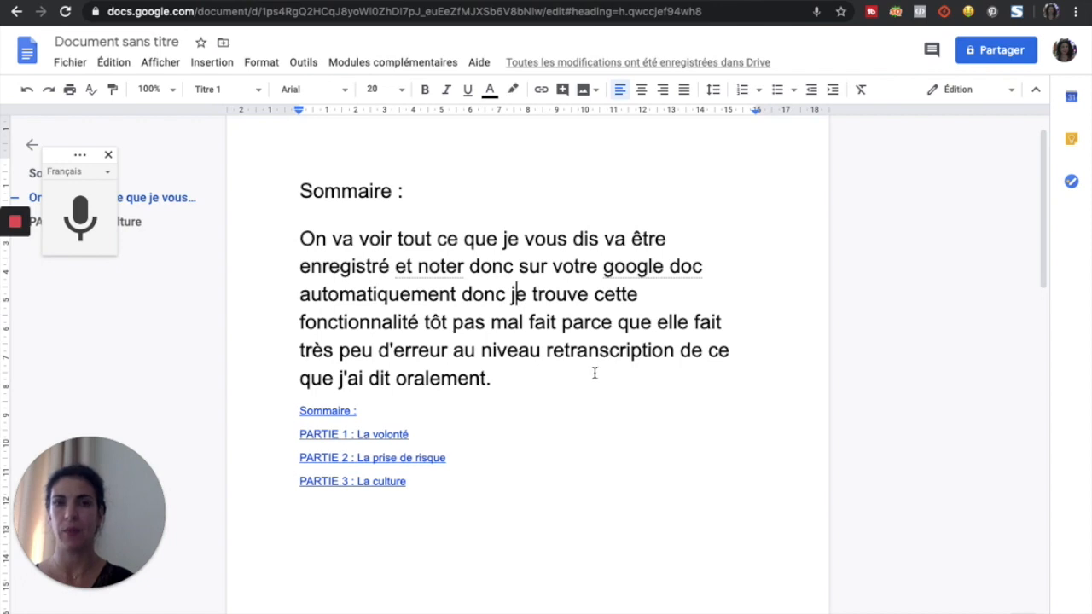
{"action": "left_click", "coordinate": [551, 407]}
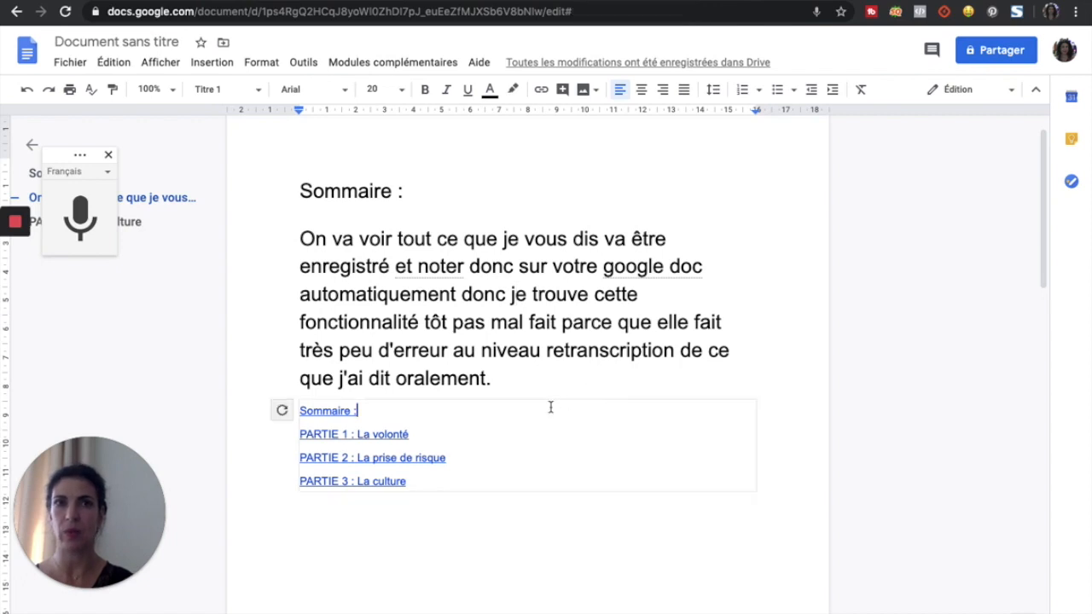
{"action": "left_click", "coordinate": [523, 290]}
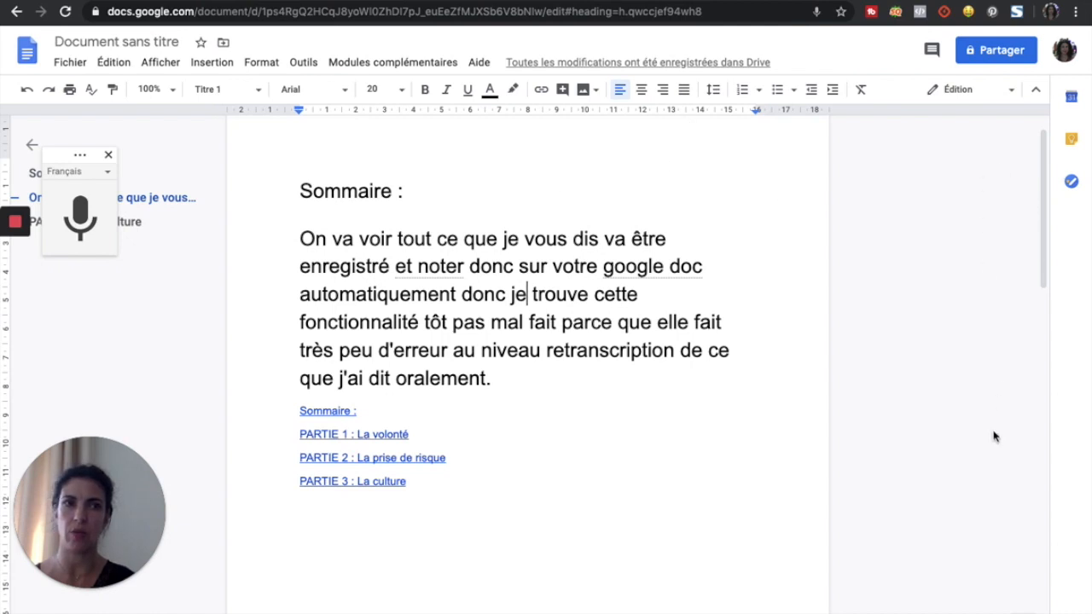
Step: Switch the document to Suggestion, then Affichage, then back to Édition mode
{"action": "left_click", "coordinate": [956, 90]}
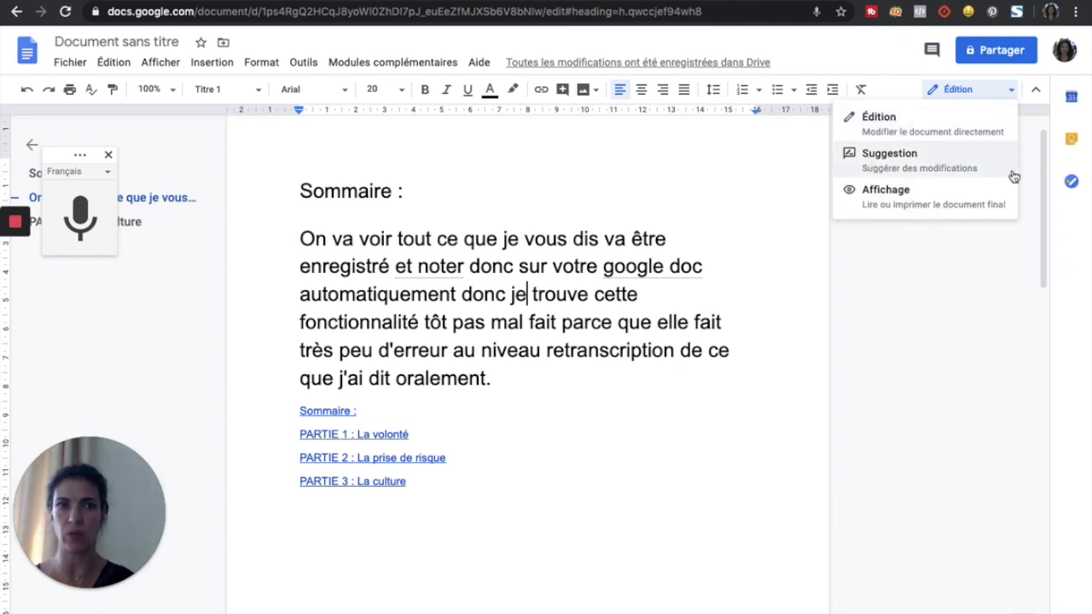
{"action": "left_click", "coordinate": [890, 160]}
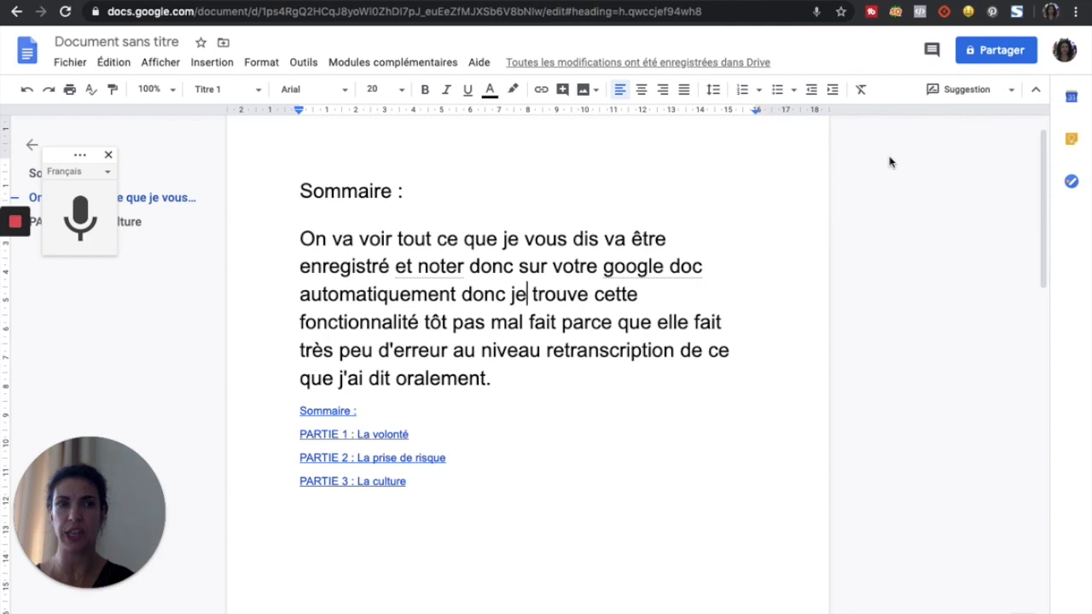
{"action": "left_click", "coordinate": [950, 92]}
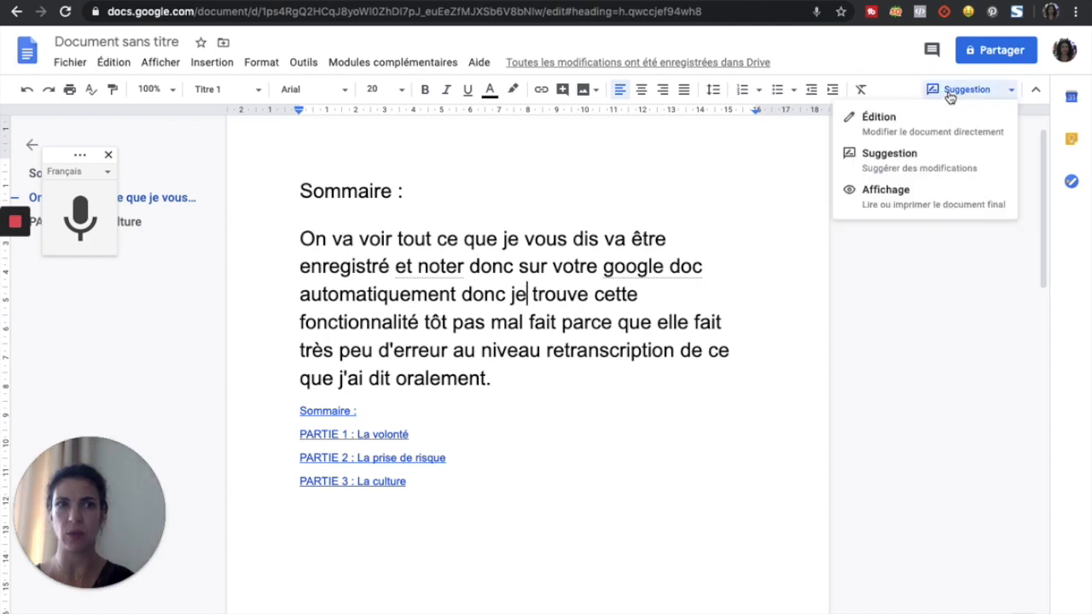
{"action": "left_click", "coordinate": [900, 198]}
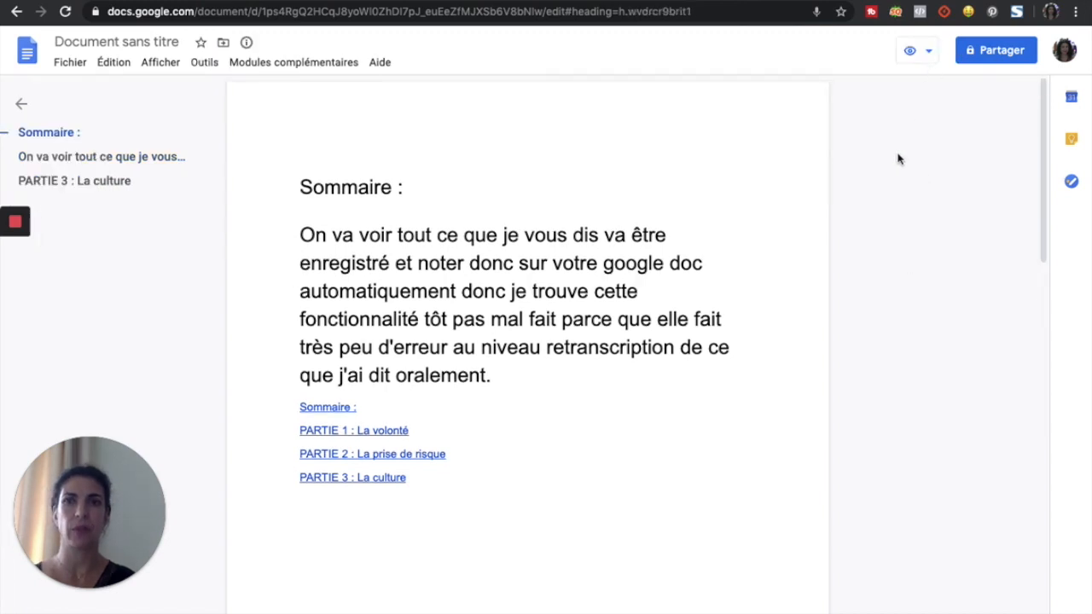
{"action": "left_click", "coordinate": [928, 53]}
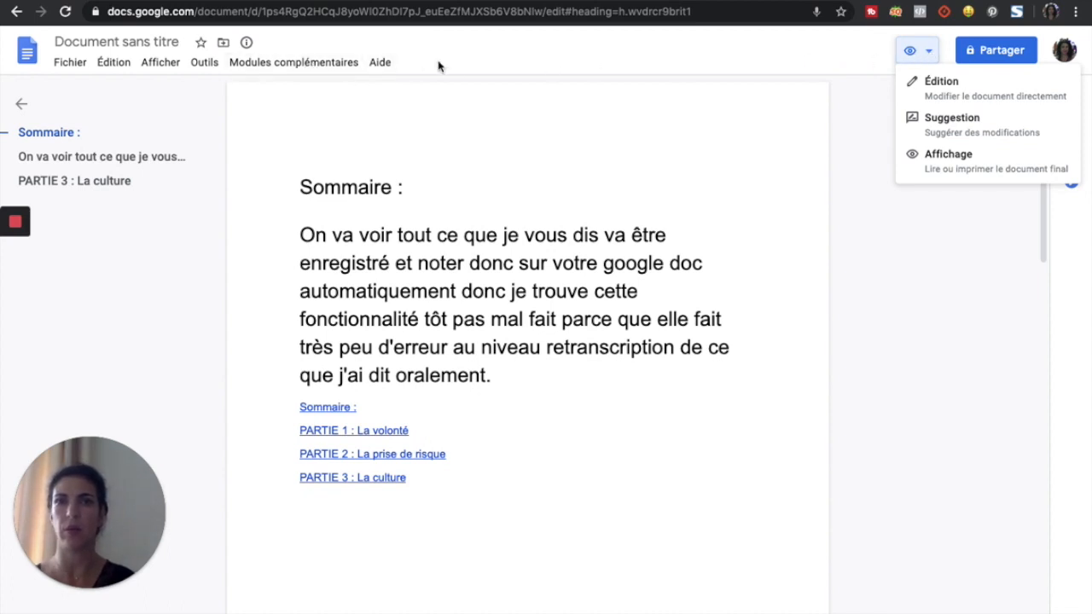
{"action": "left_click", "coordinate": [944, 92]}
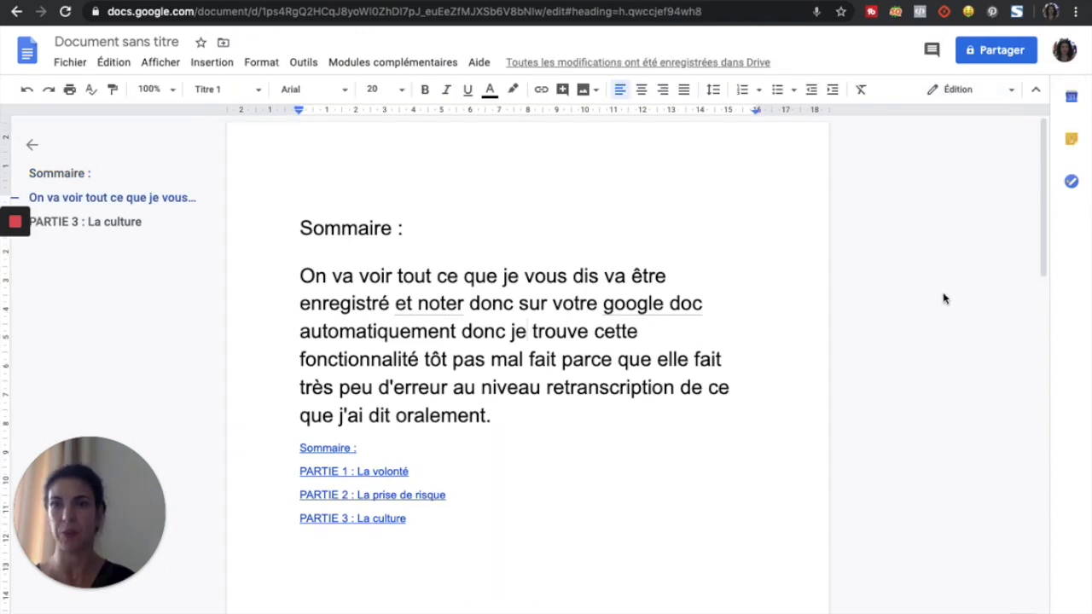
Step: Dismiss the naming prompt and share dialog, then rename the document to 'Livre'
{"action": "left_click", "coordinate": [1002, 49]}
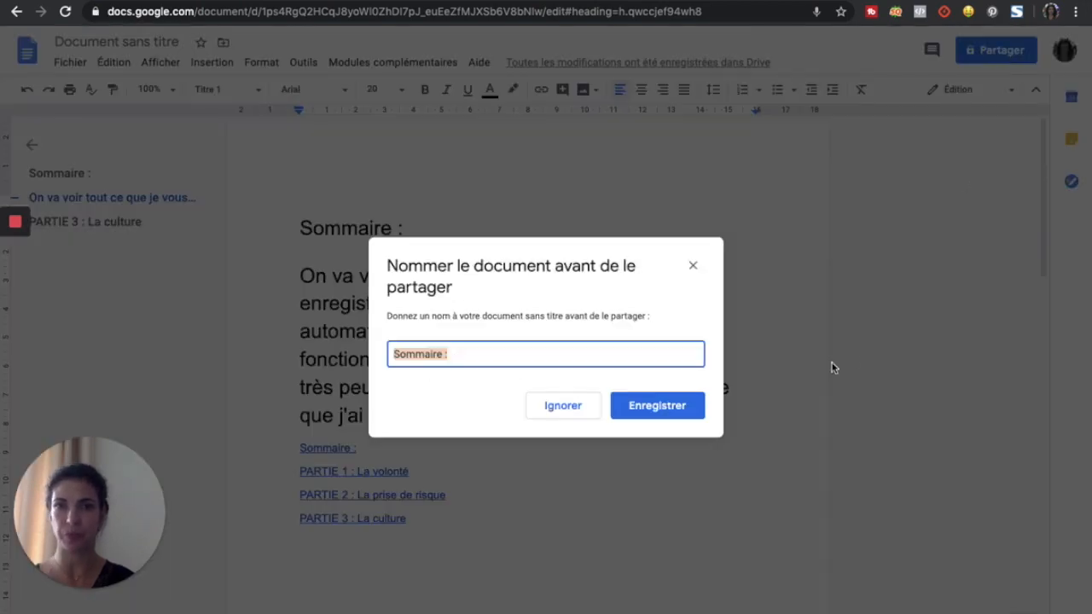
{"action": "left_click", "coordinate": [692, 269]}
{"action": "left_click", "coordinate": [1002, 50]}
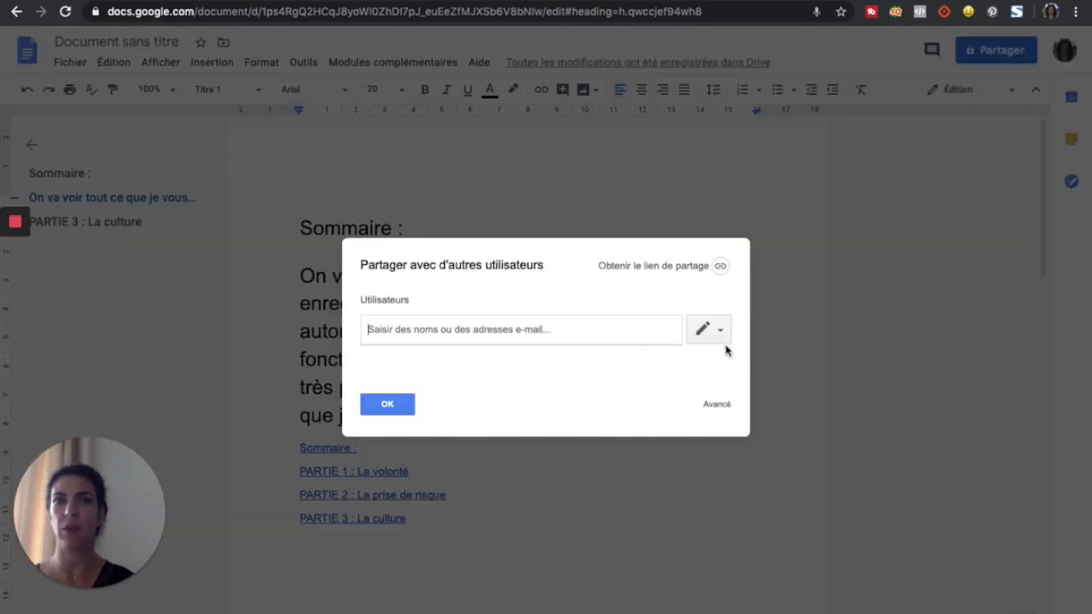
{"action": "left_click", "coordinate": [380, 408]}
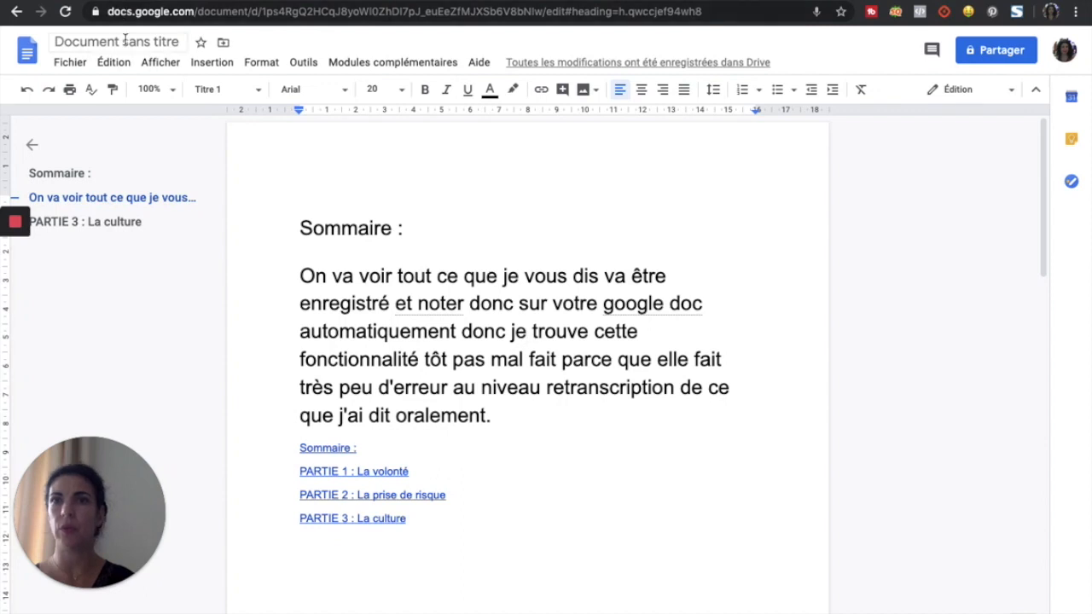
{"action": "left_click", "coordinate": [126, 40]}
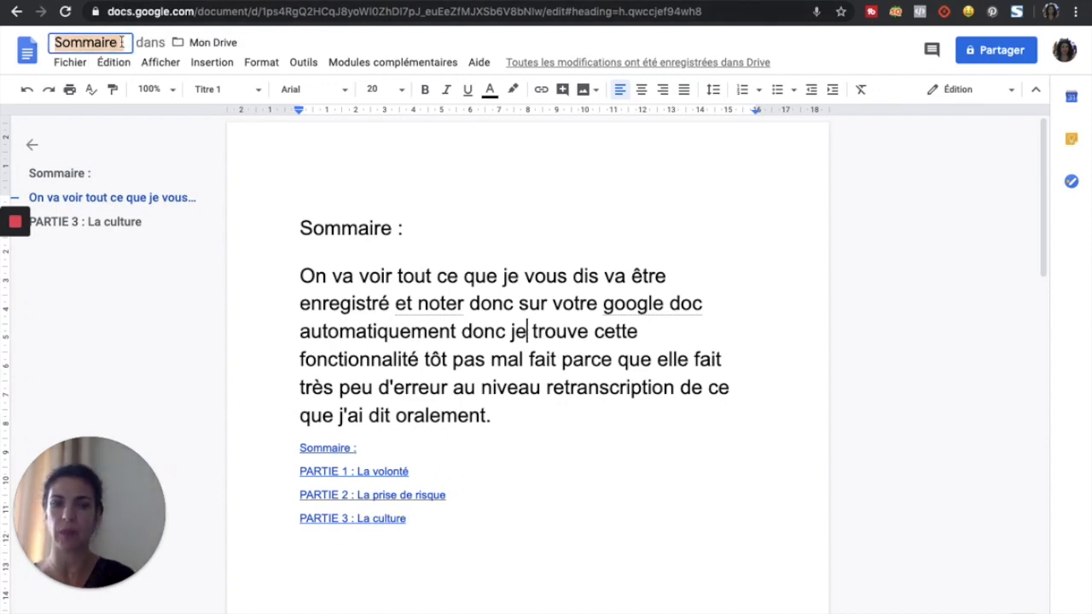
{"action": "type", "text": "Livre"}
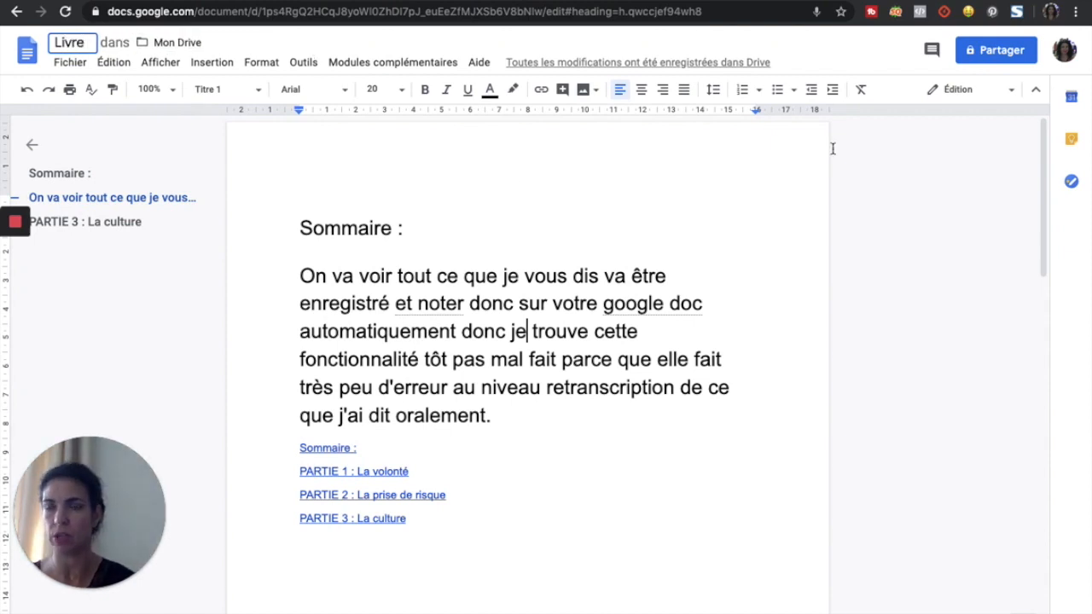
Step: Add the contact's e-mail address as the recipient in the Partager dialog
{"action": "left_click", "coordinate": [998, 51]}
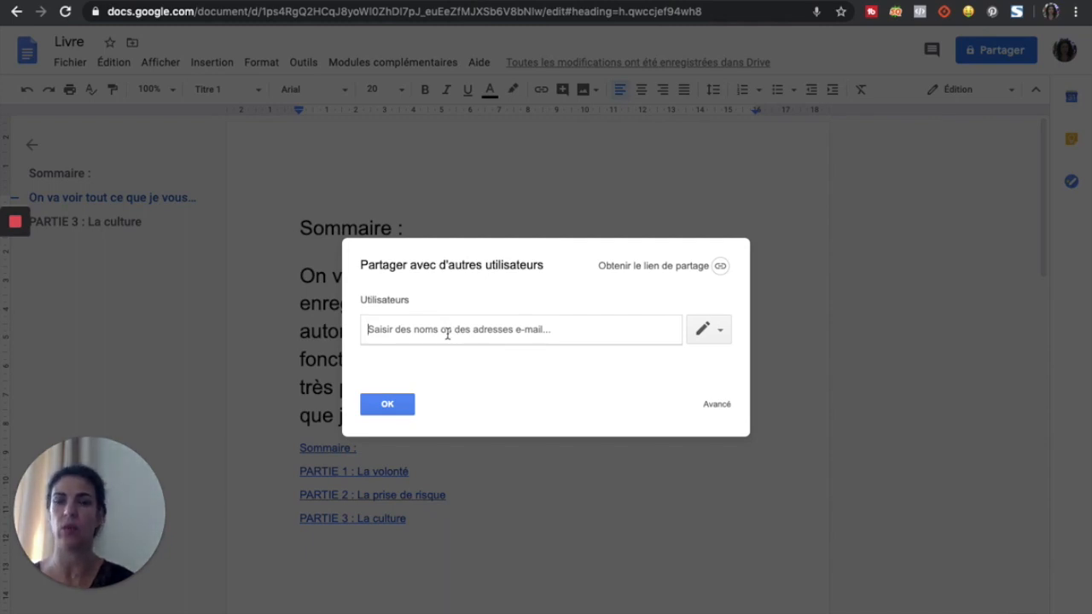
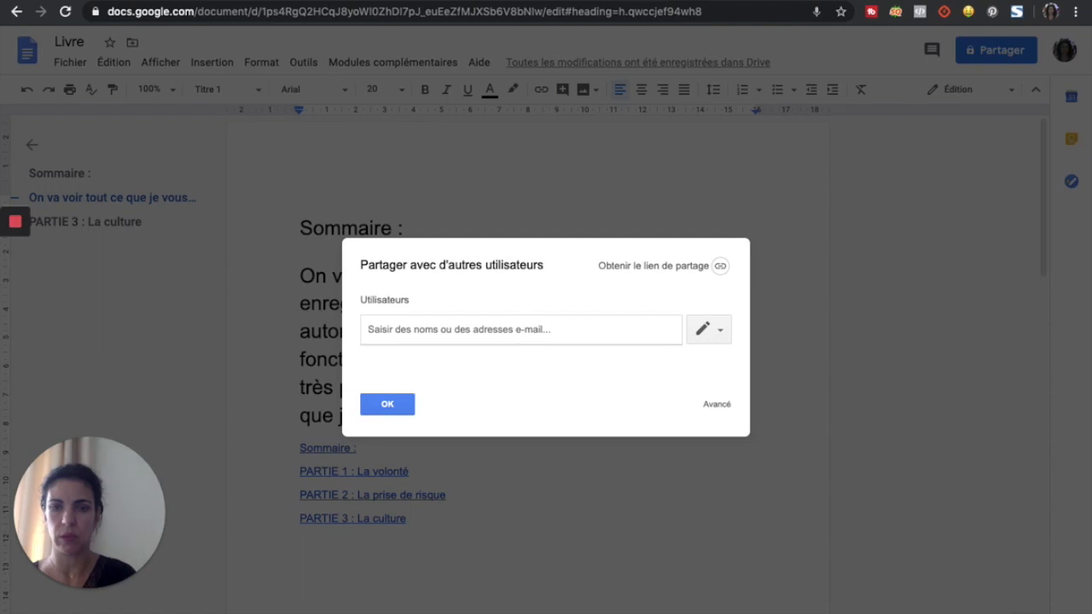
{"action": "type", "text": "contact"}
{"action": "key", "text": "BackSpace"}
{"action": "key", "text": "BackSpace"}
{"action": "key", "text": "BackSpace"}
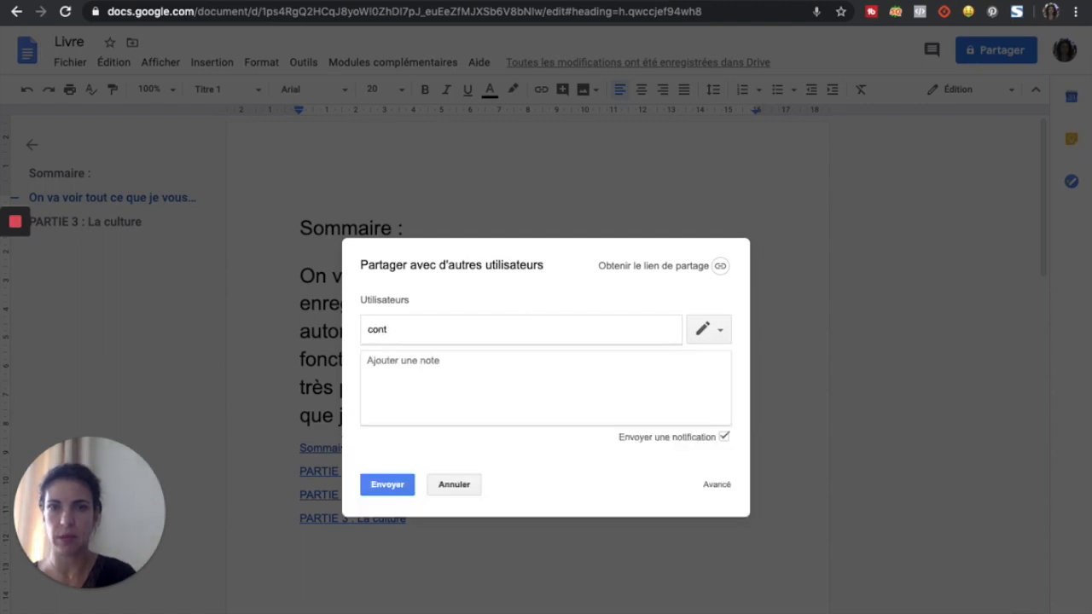
{"action": "type", "text": "act"}
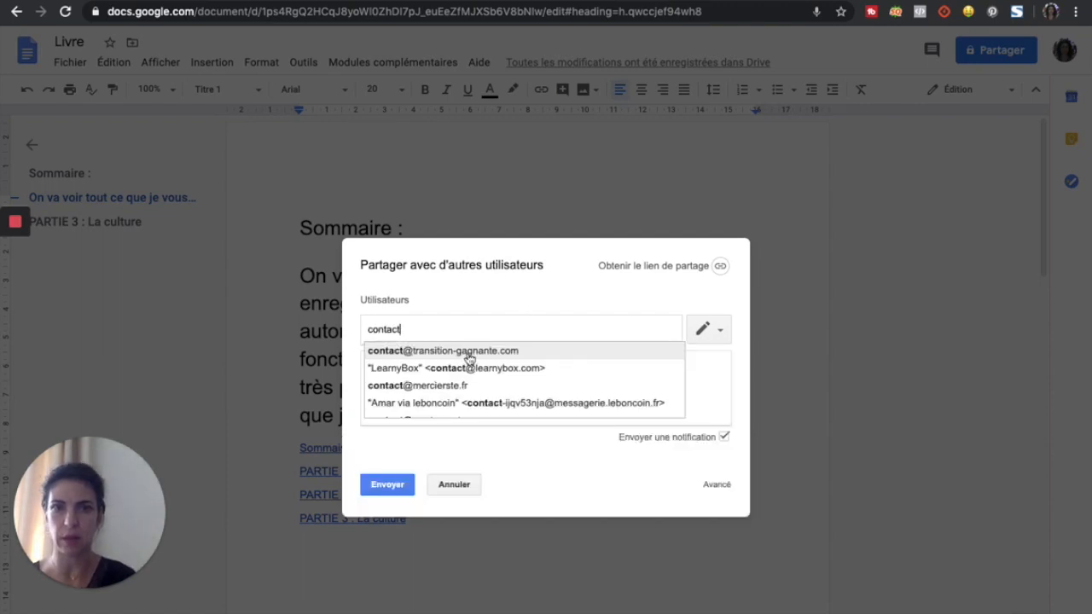
{"action": "left_click", "coordinate": [469, 353]}
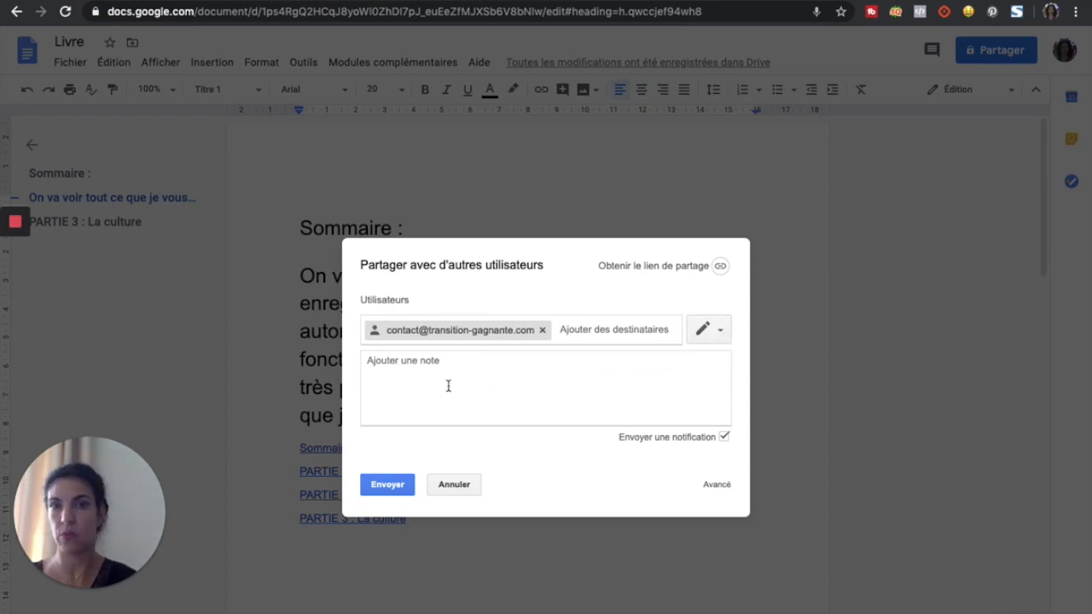
Step: Set the recipient's permission to Commentaire and send the invitation
{"action": "left_click", "coordinate": [719, 332]}
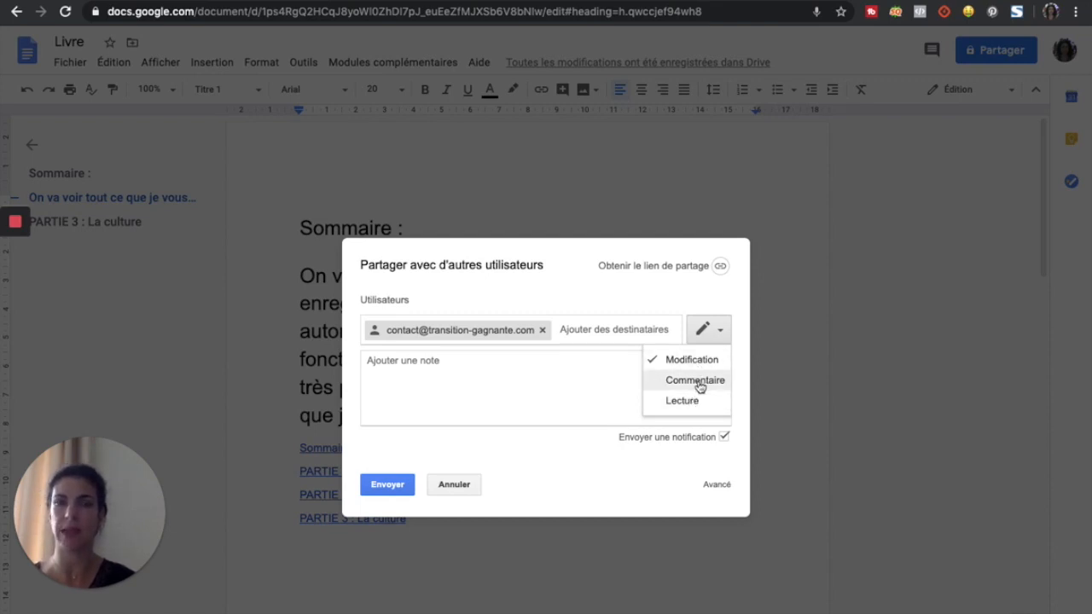
{"action": "left_click", "coordinate": [697, 385]}
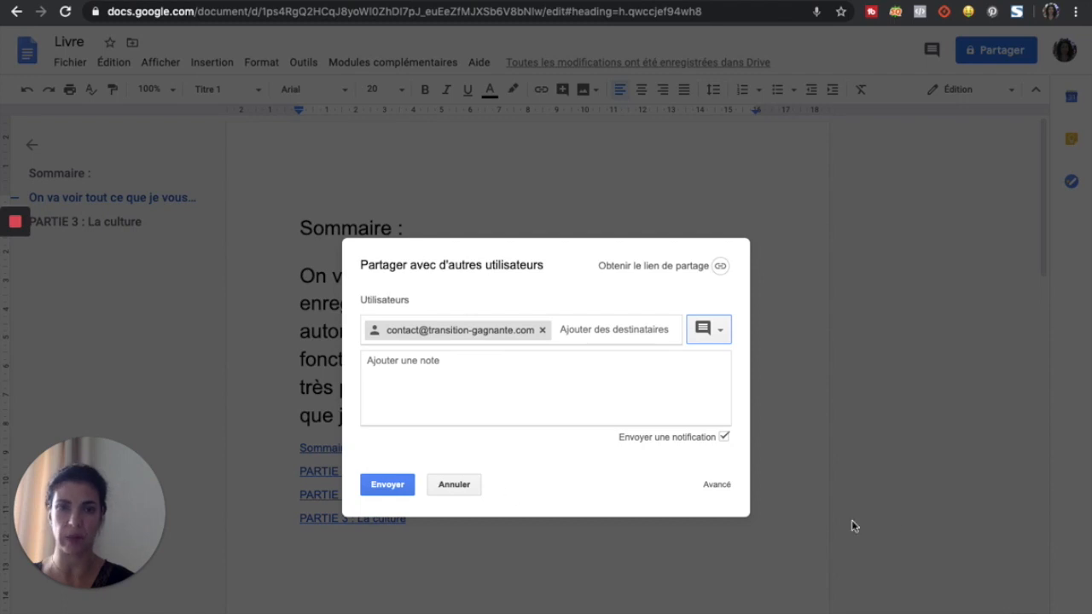
{"action": "left_click", "coordinate": [388, 486]}
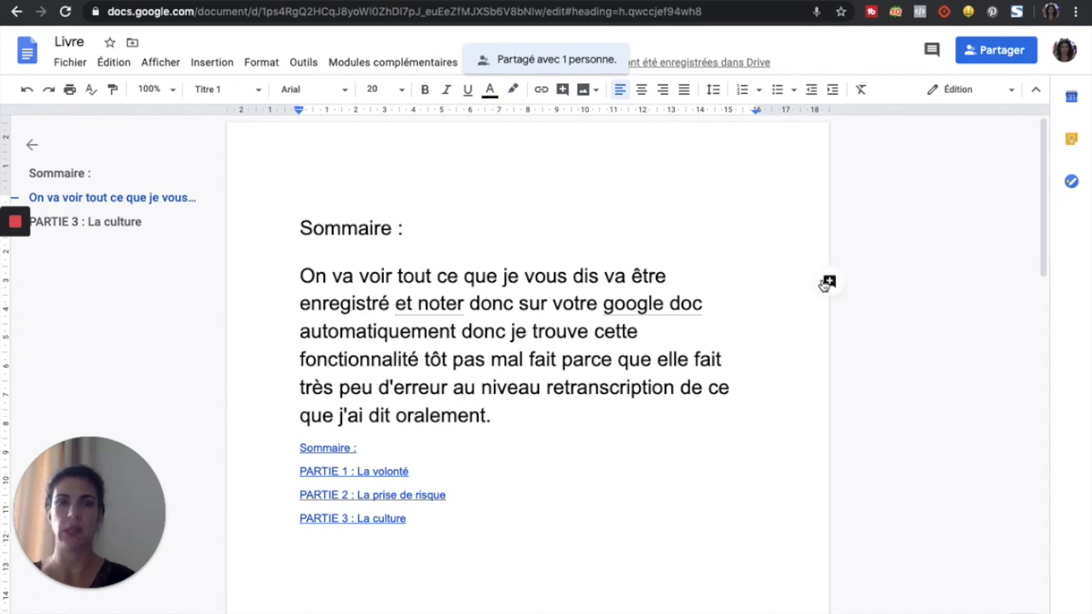
Step: Post the comment 'je suis d'accord avec le paragraphe' on the dictated paragraph
{"action": "left_click", "coordinate": [825, 285]}
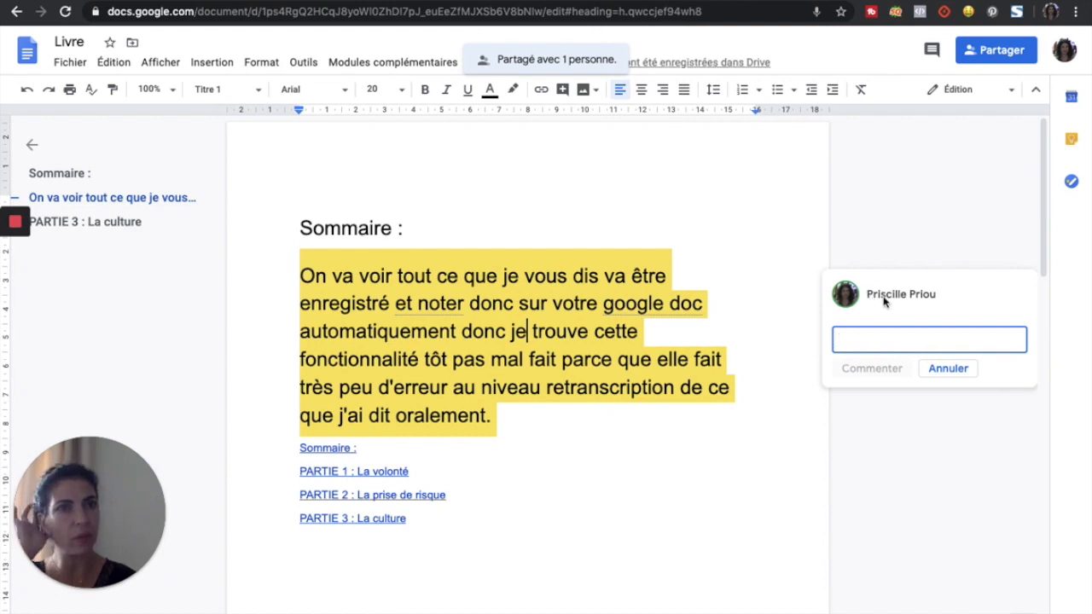
{"action": "mouse_move", "coordinate": [885, 301]}
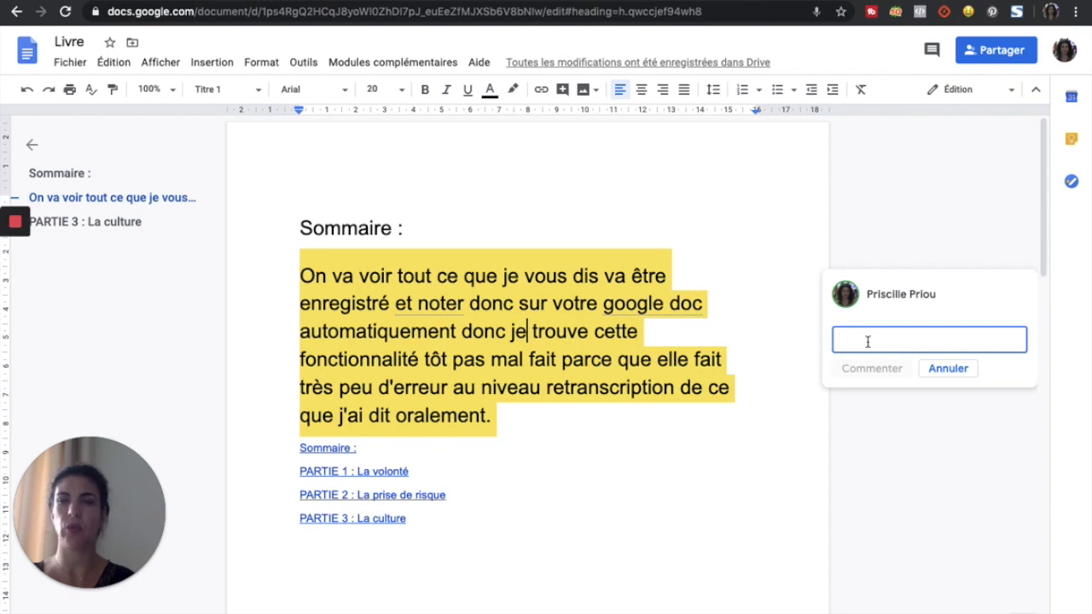
{"action": "left_click", "coordinate": [602, 395]}
{"action": "left_click", "coordinate": [436, 278]}
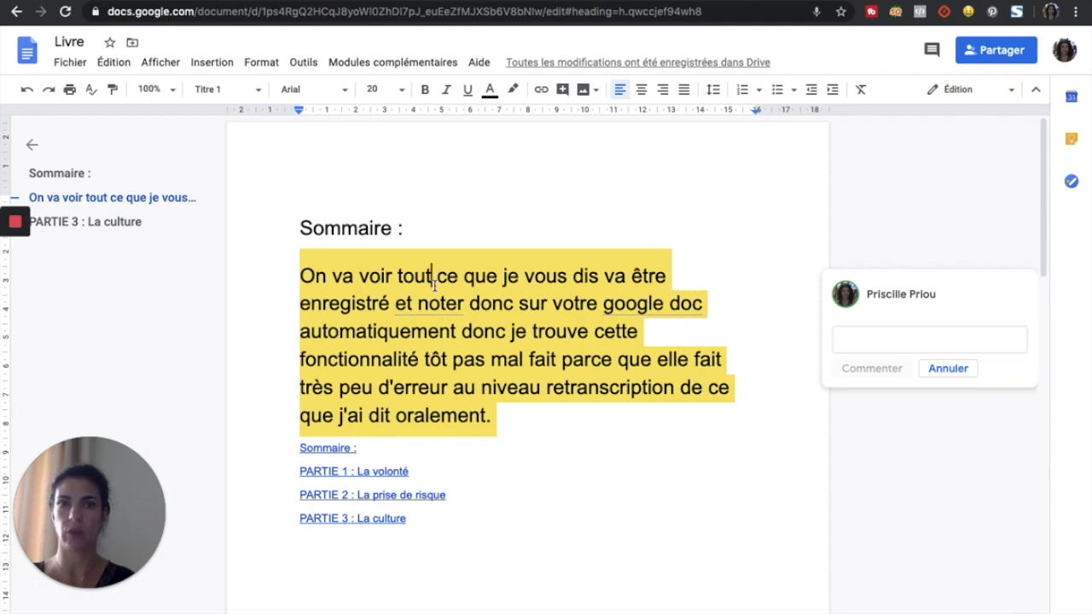
{"action": "left_click", "coordinate": [523, 259]}
{"action": "left_click", "coordinate": [879, 334]}
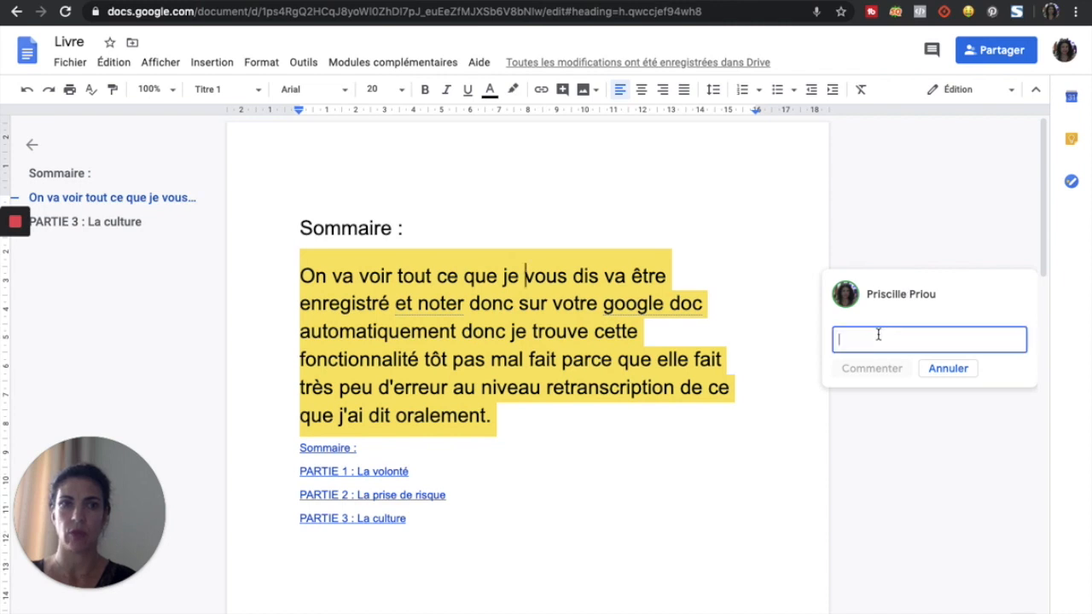
{"action": "type", "text": "je s"}
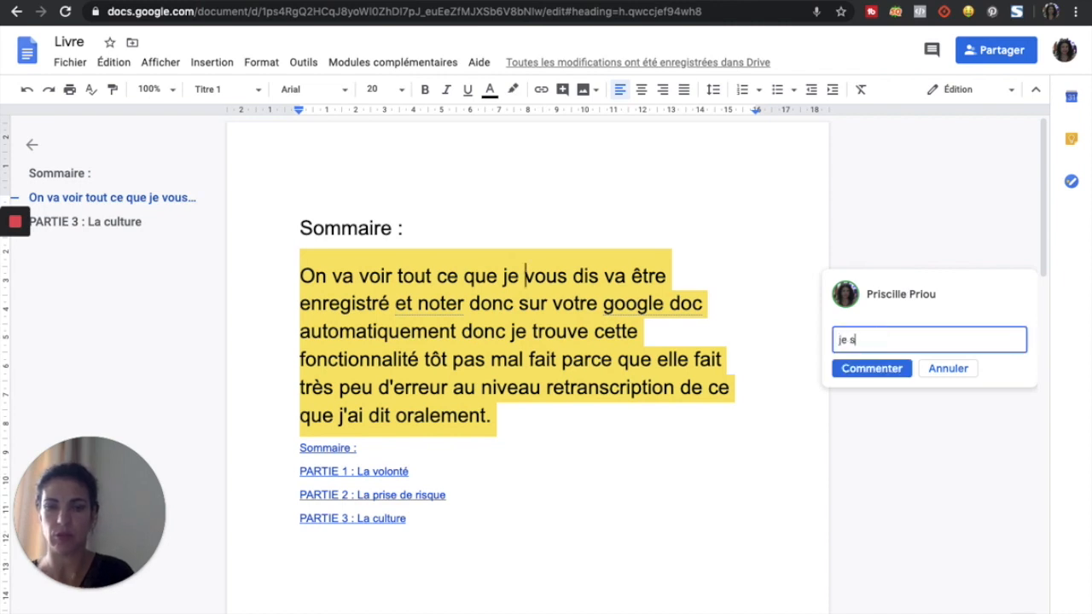
{"action": "type", "text": "uis d'acc"}
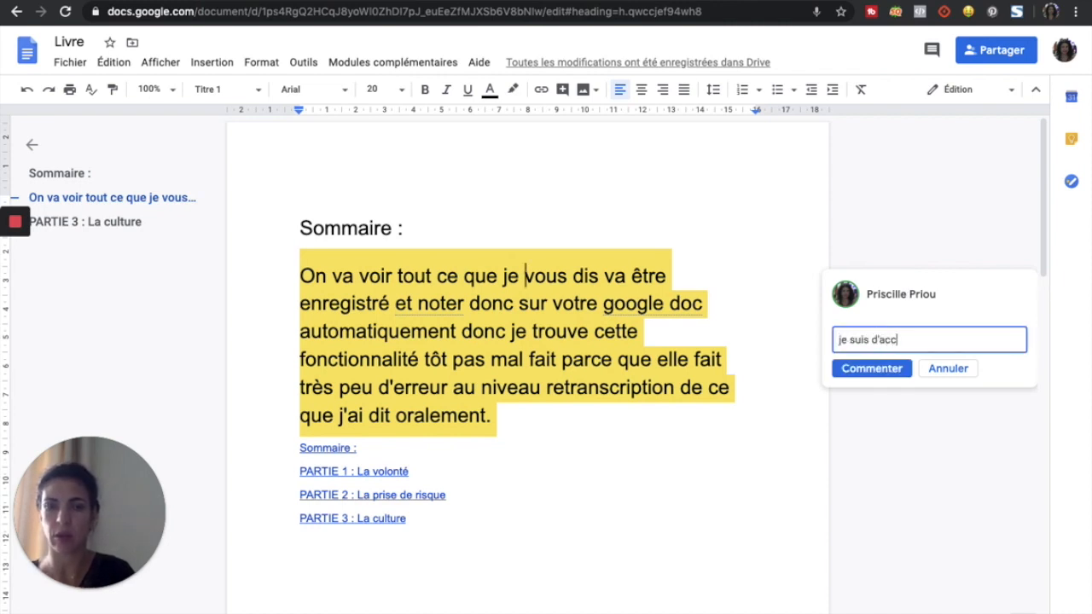
{"action": "type", "text": "ord avec le paragrpahe"}
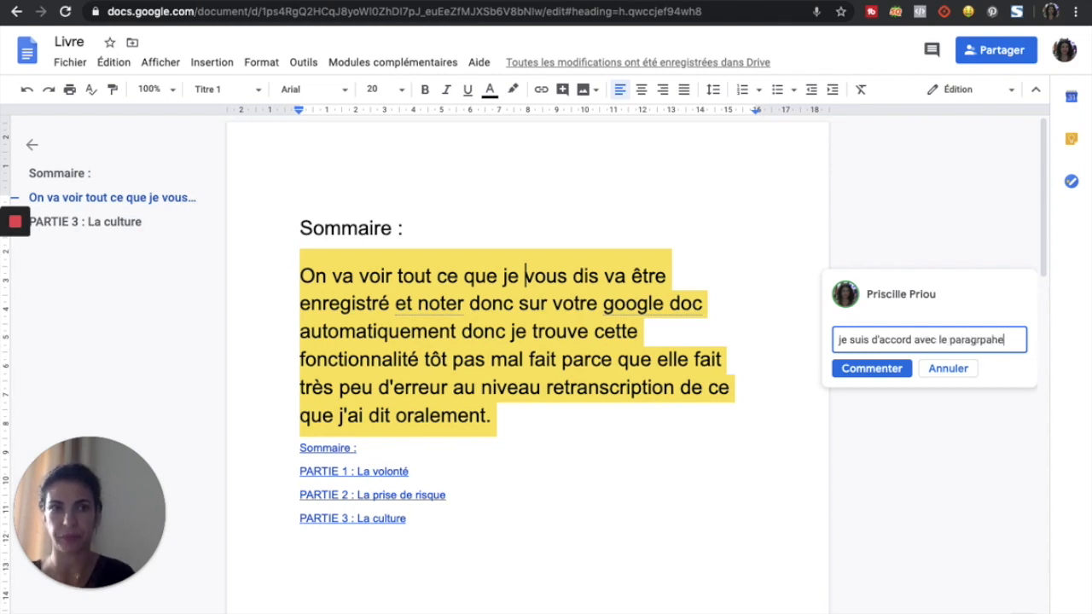
{"action": "key", "text": "BackSpace"}
{"action": "key", "text": "BackSpace"}
{"action": "key", "text": "BackSpace"}
{"action": "key", "text": "BackSpace"}
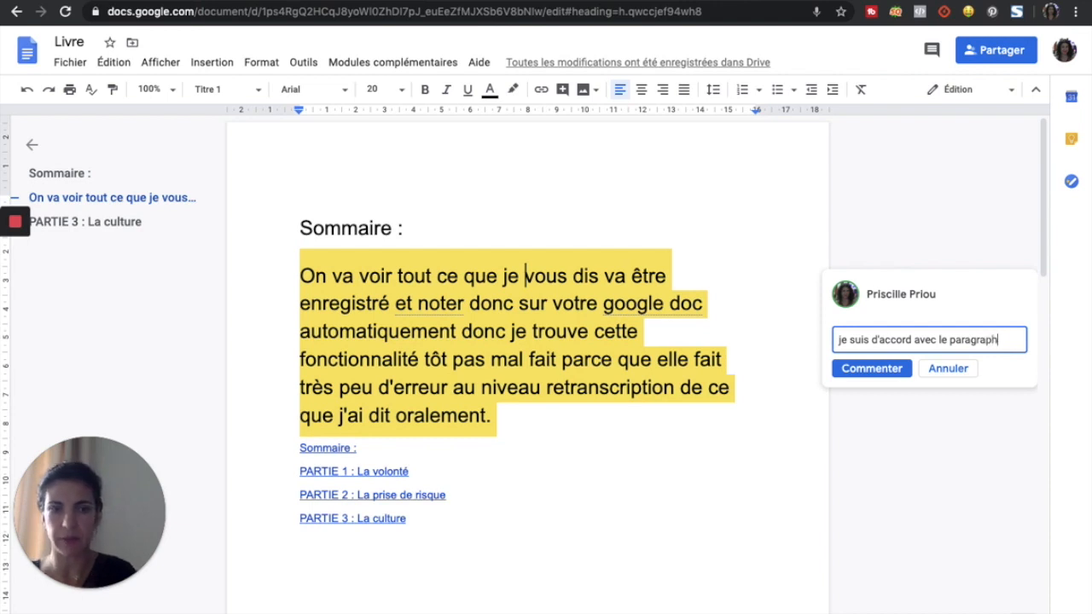
{"action": "left_click", "coordinate": [858, 369]}
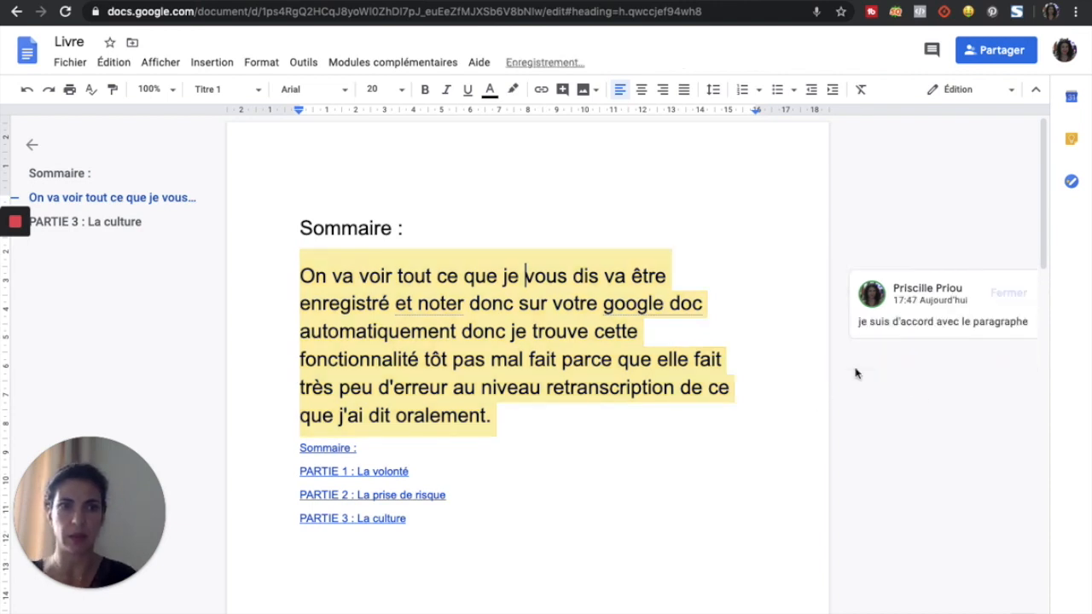
Step: Mark the paragraph's comment as resolved
{"action": "left_click", "coordinate": [526, 331]}
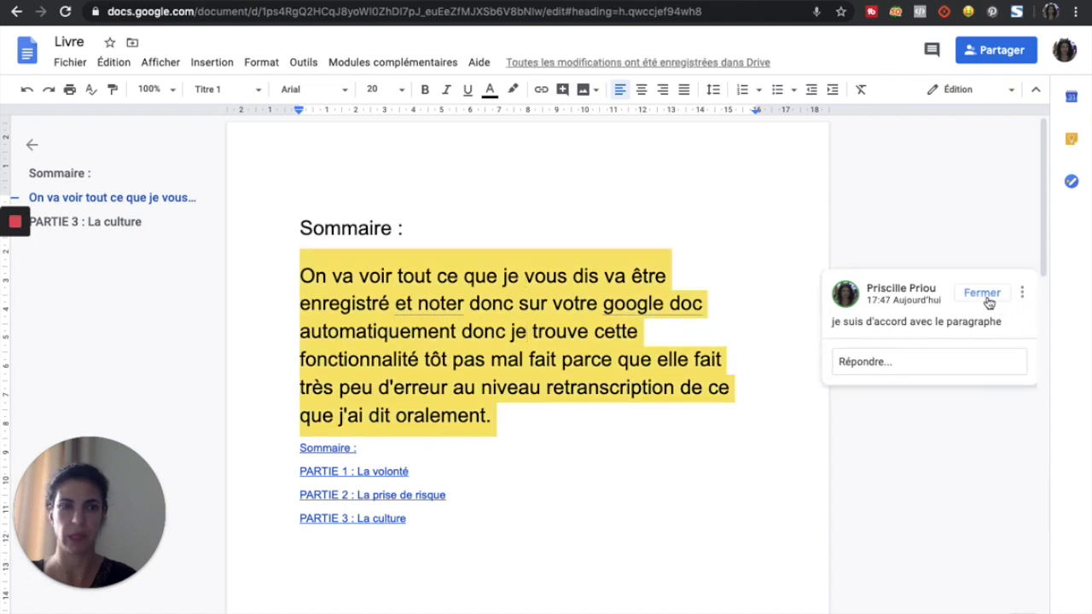
{"action": "left_click", "coordinate": [1023, 295]}
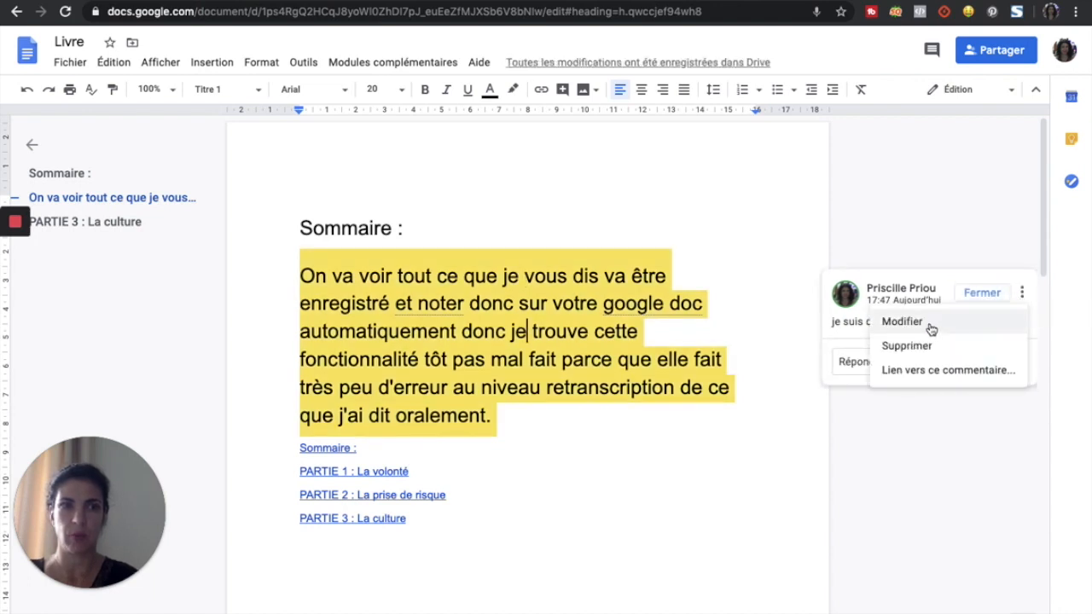
{"action": "left_click", "coordinate": [848, 455]}
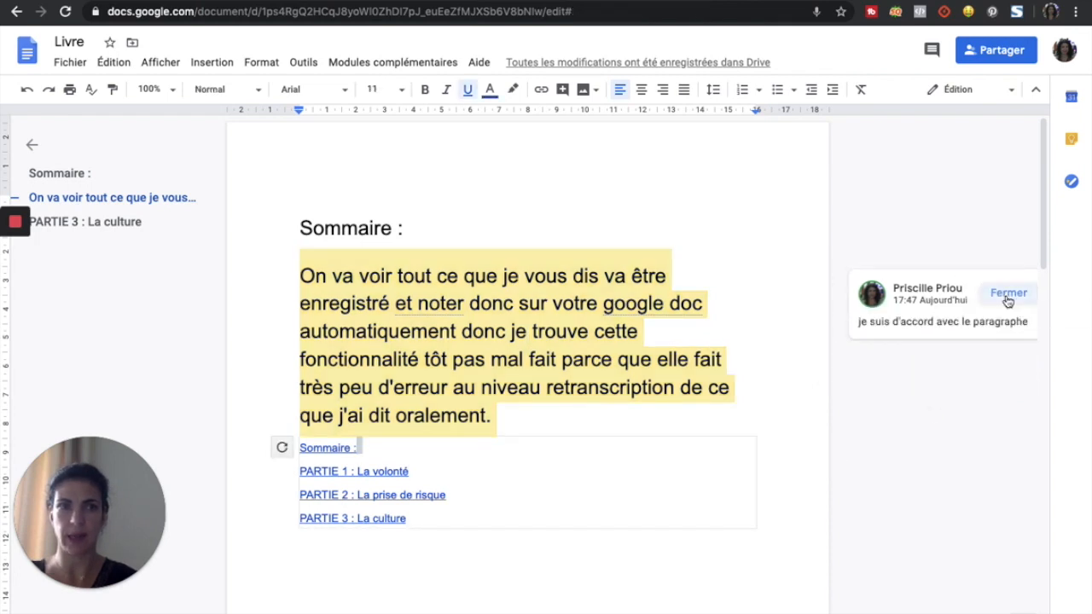
{"action": "left_click", "coordinate": [1008, 292]}
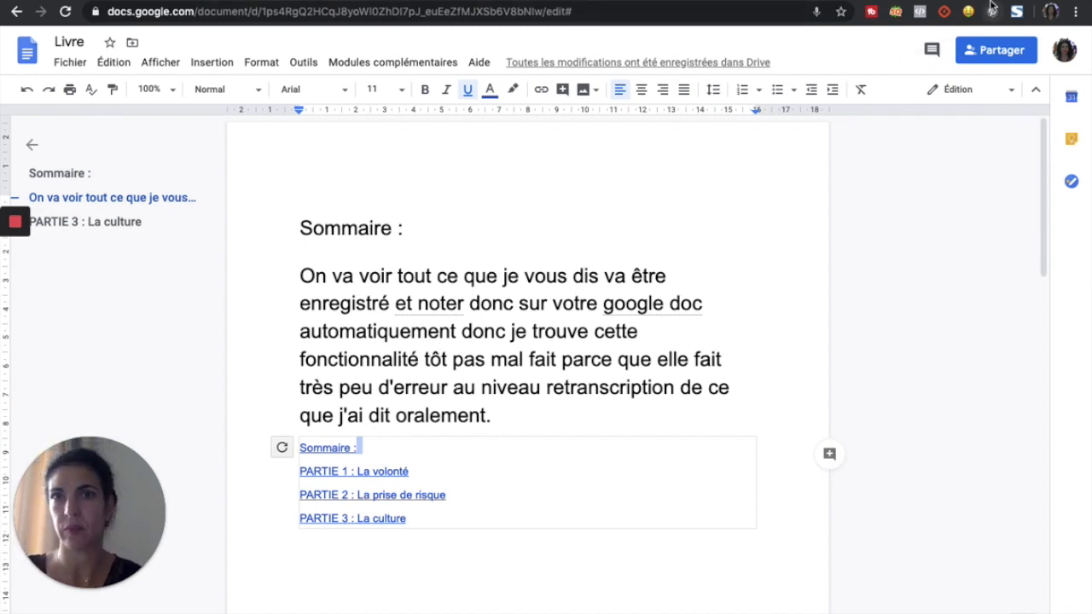
Step: Open a new Chrome tab with Ctrl+T
{"action": "key", "text": "ctrl+t"}
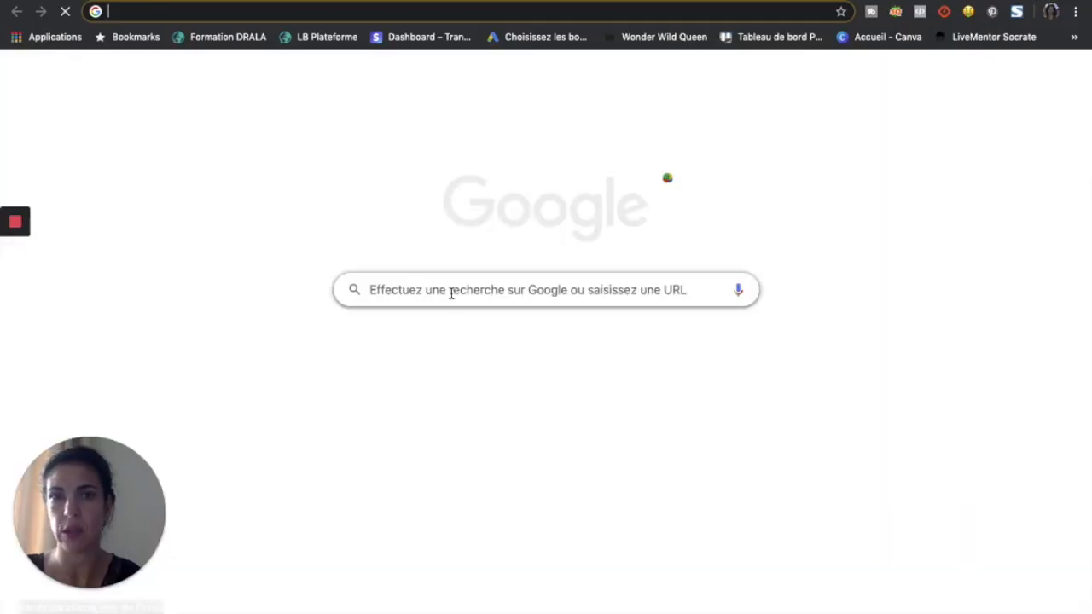
Step: Search Google for reverso.net and open the Reverso free online translation result
{"action": "type", "text": "r"}
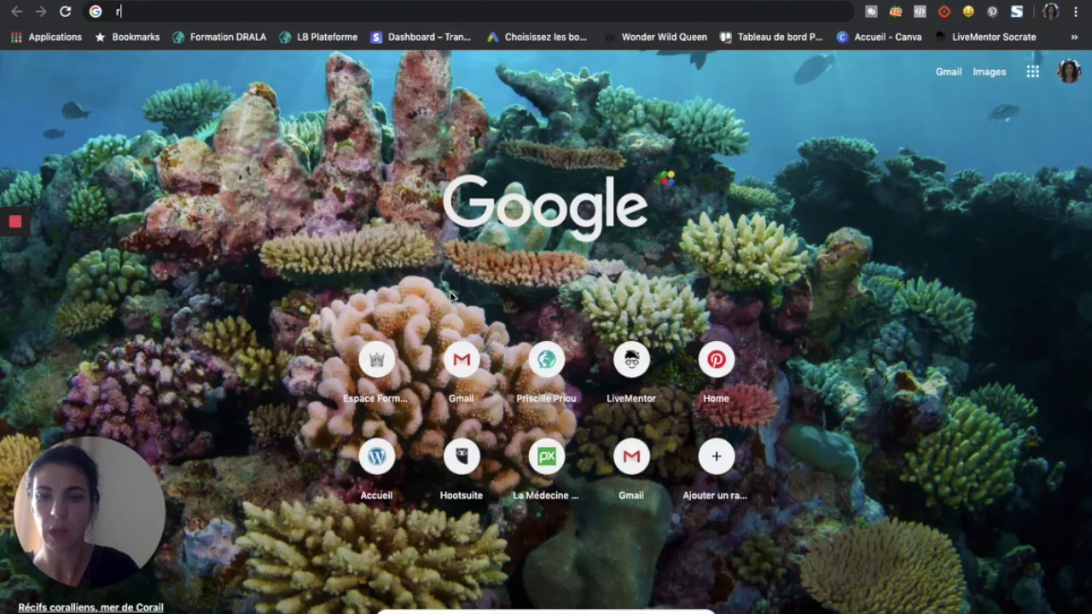
{"action": "type", "text": "everso.net"}
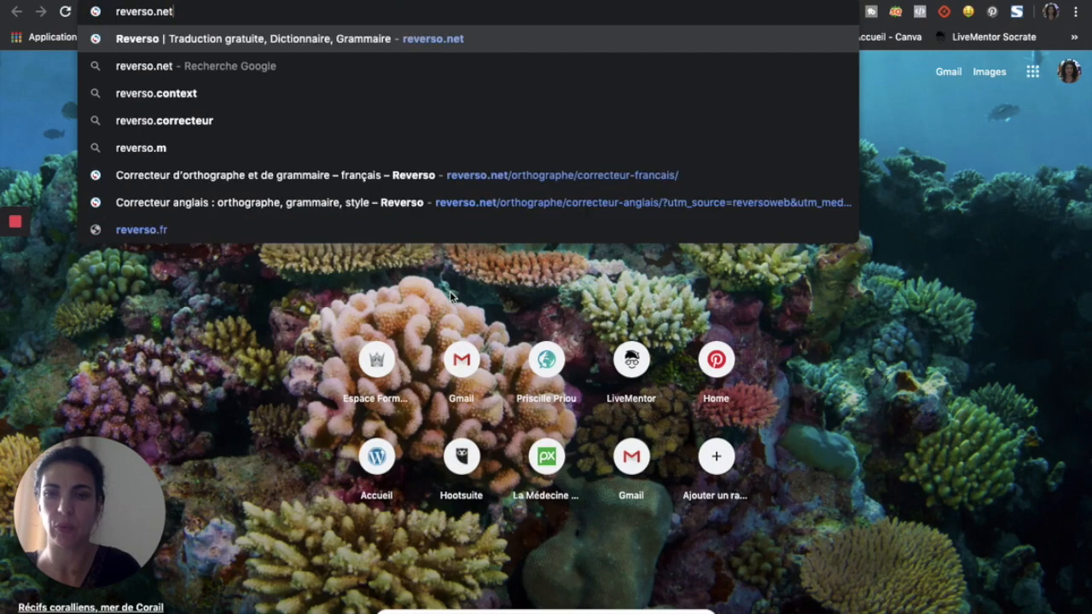
{"action": "left_click", "coordinate": [258, 71]}
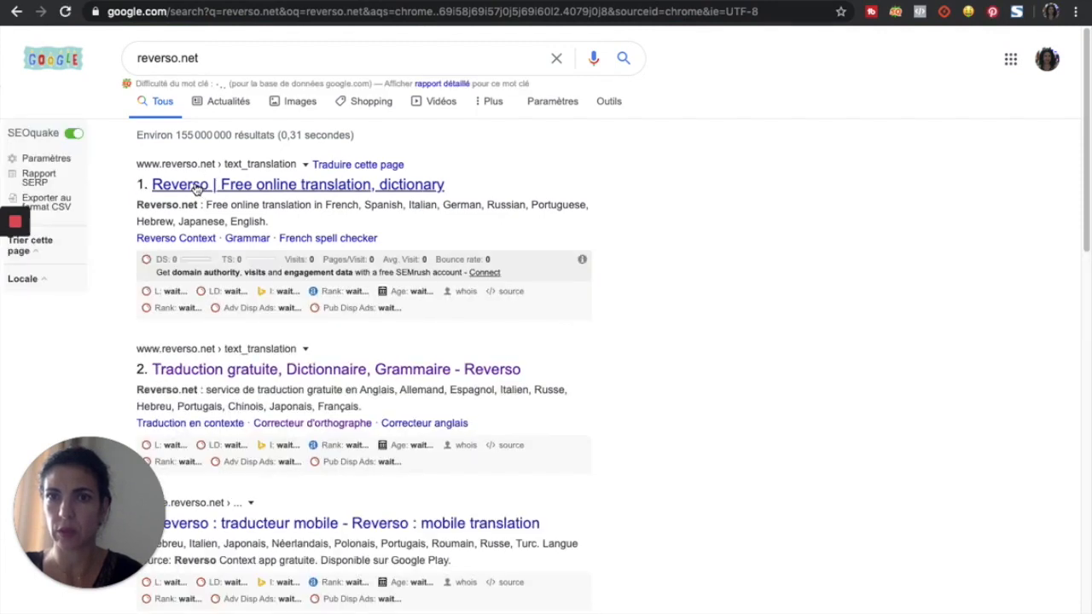
{"action": "left_click", "coordinate": [196, 186]}
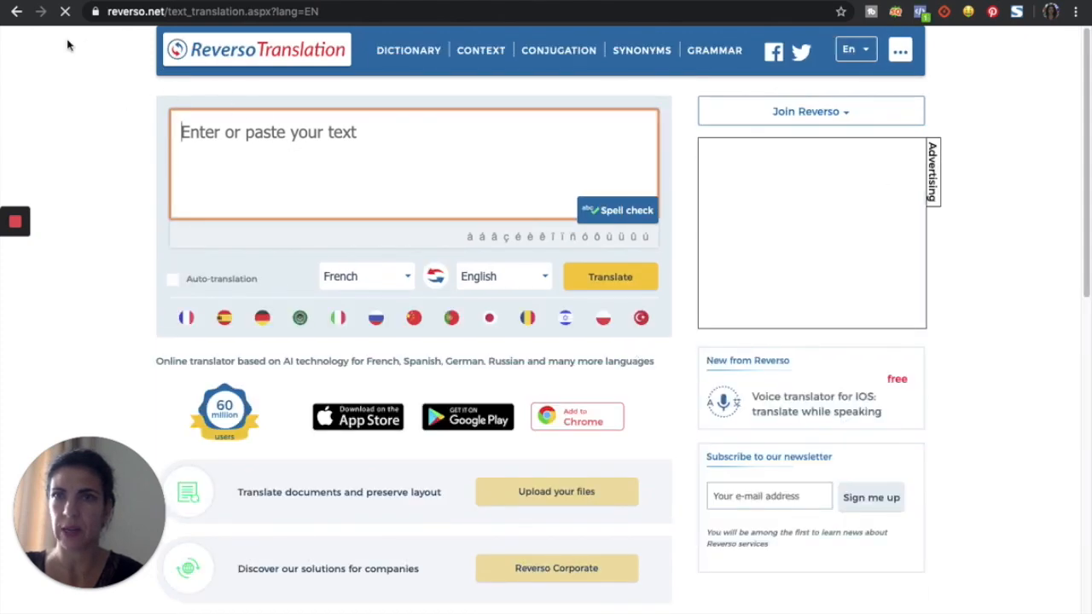
Step: Paste the dictated paragraph from Livre into Reverso's 'Traduction gratuite' box and send it to Correction
{"action": "left_click", "coordinate": [17, 12]}
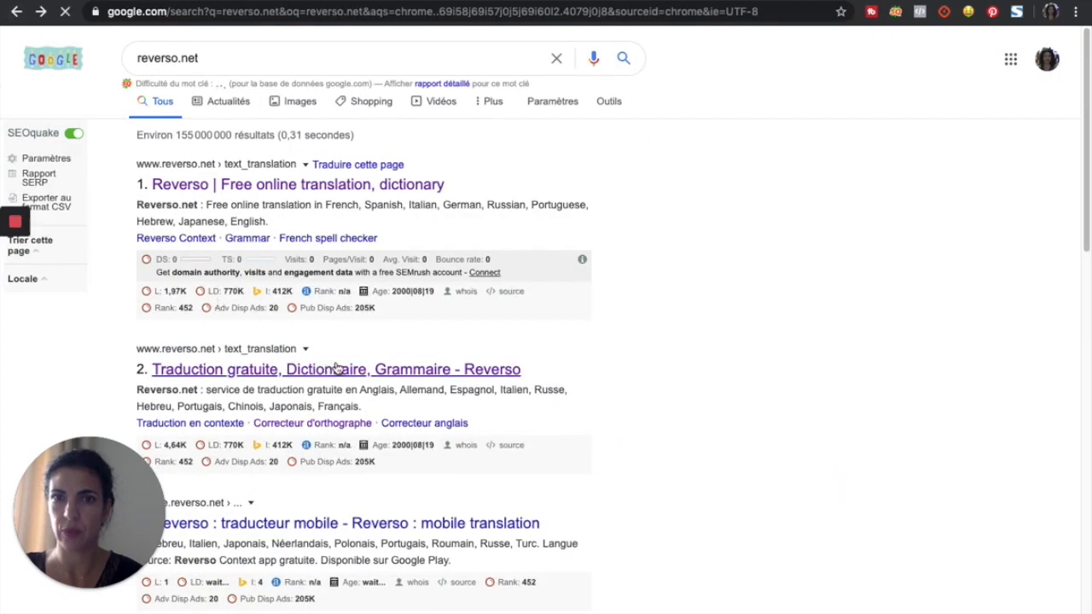
{"action": "left_click", "coordinate": [335, 368]}
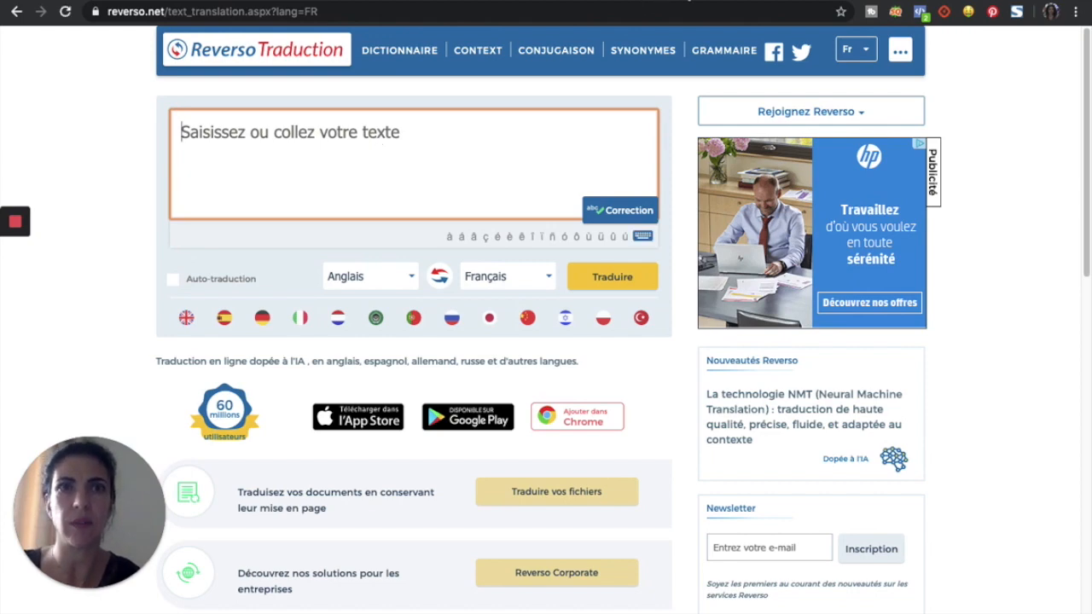
{"action": "left_click", "coordinate": [689, 0]}
{"action": "left_click_drag", "start_coordinate": [300, 275], "coordinate": [724, 418]}
{"action": "key", "text": "ctrl+c"}
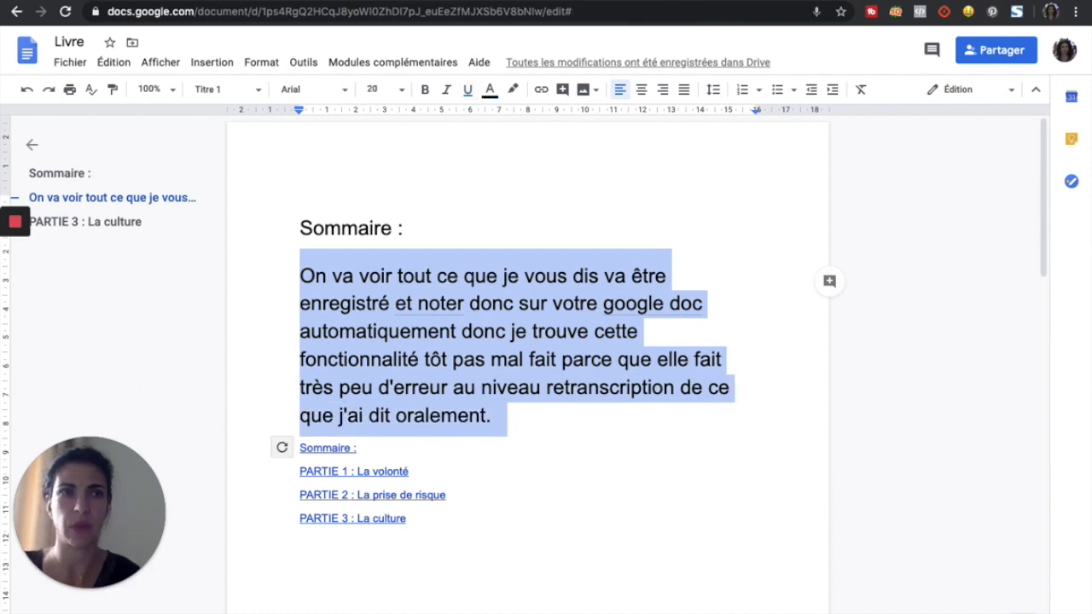
{"action": "left_click", "coordinate": [964, 0]}
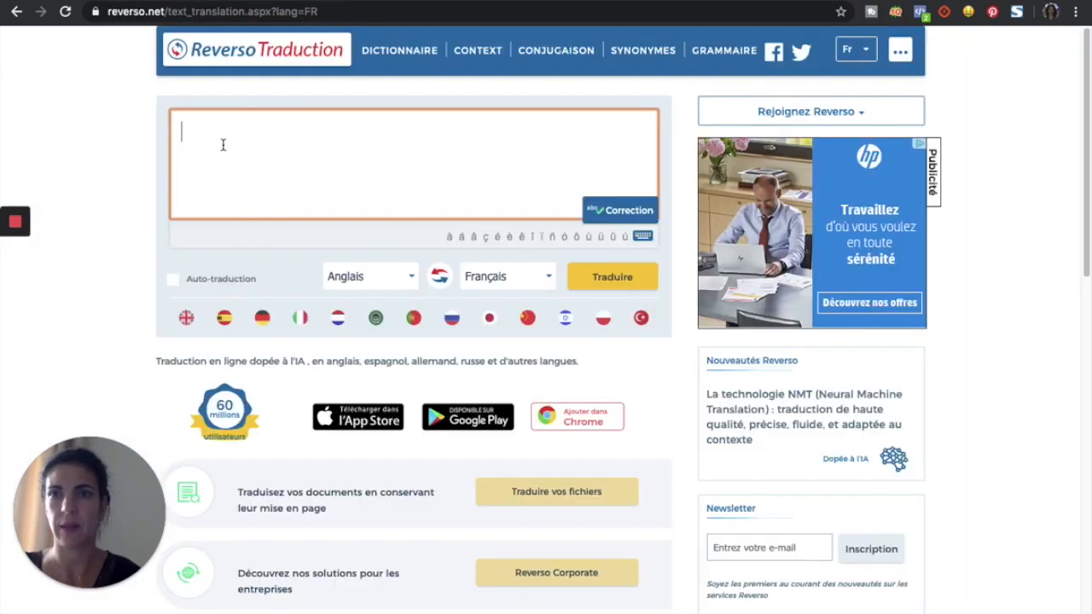
{"action": "key", "text": "ctrl+v"}
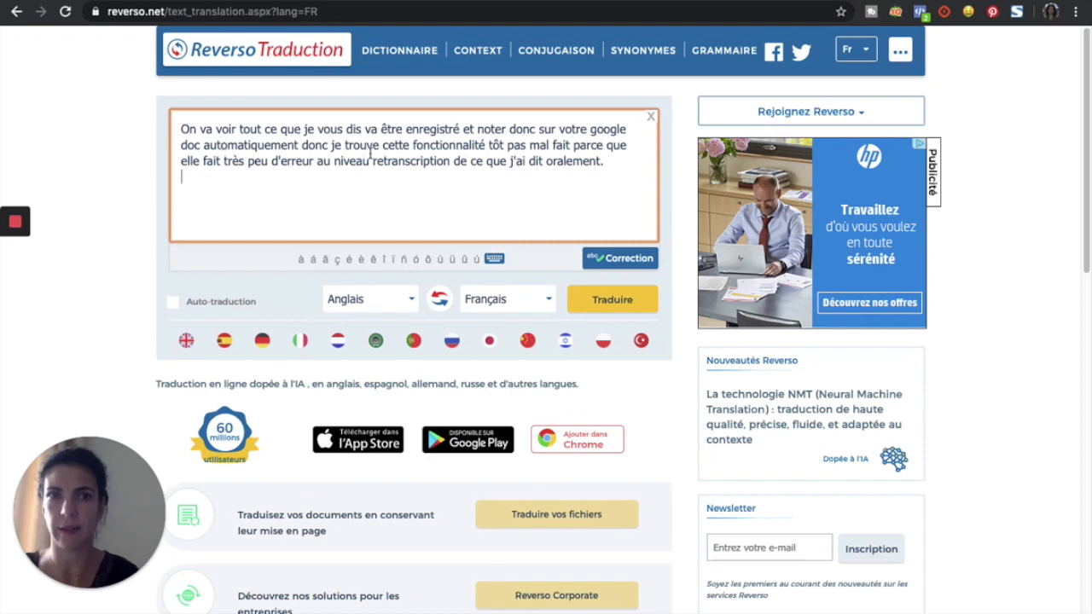
{"action": "left_click", "coordinate": [626, 263]}
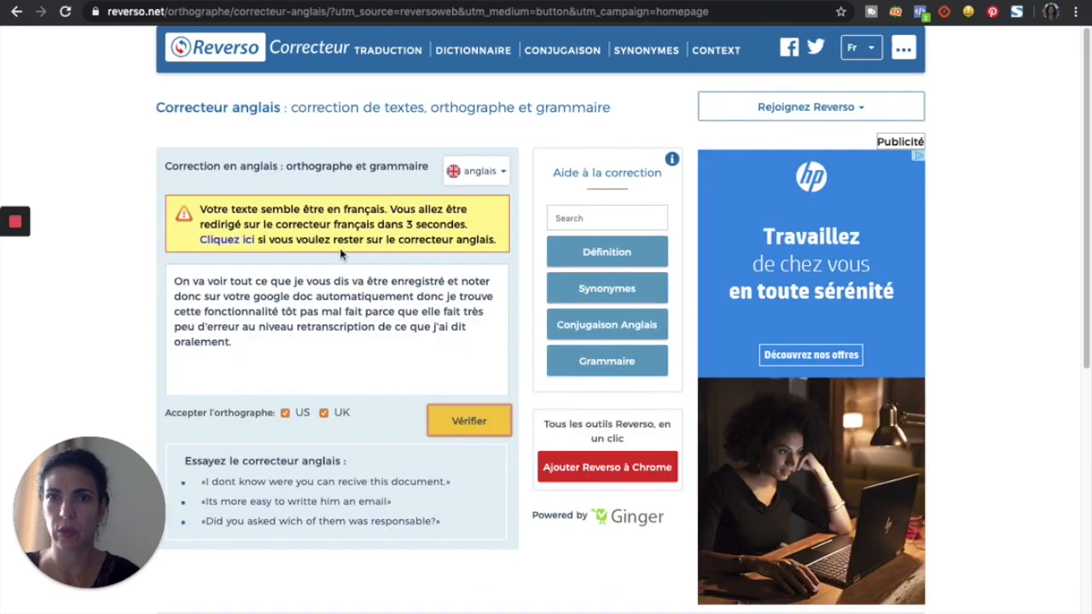
Step: Stay on the corrector page and misspell fonctionnalité as 'fonctionnalitée'
{"action": "left_click", "coordinate": [227, 240]}
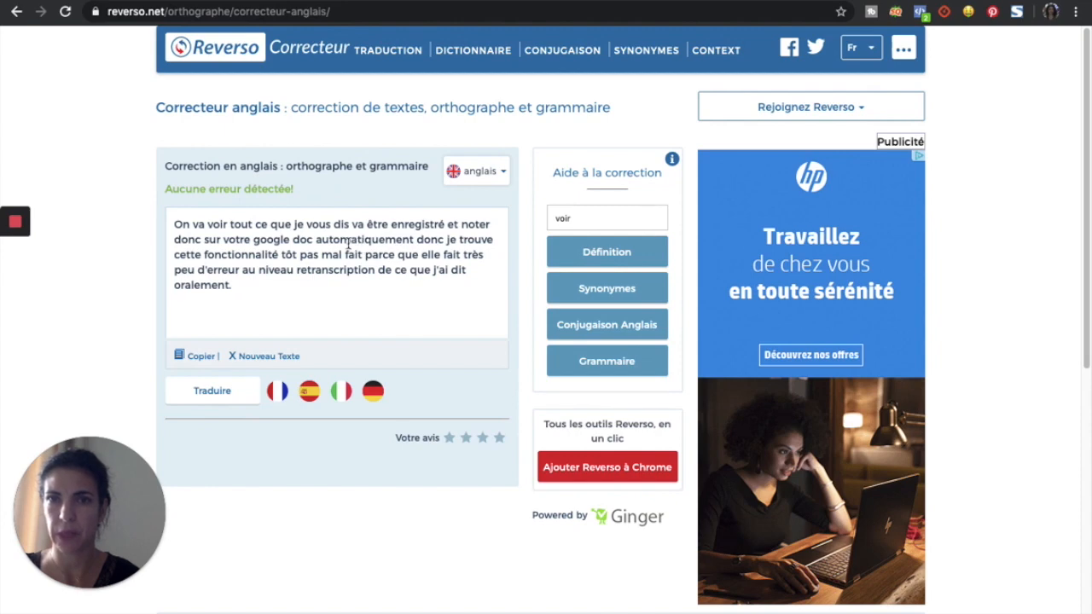
{"action": "left_click", "coordinate": [280, 255]}
{"action": "type", "text": "e"}
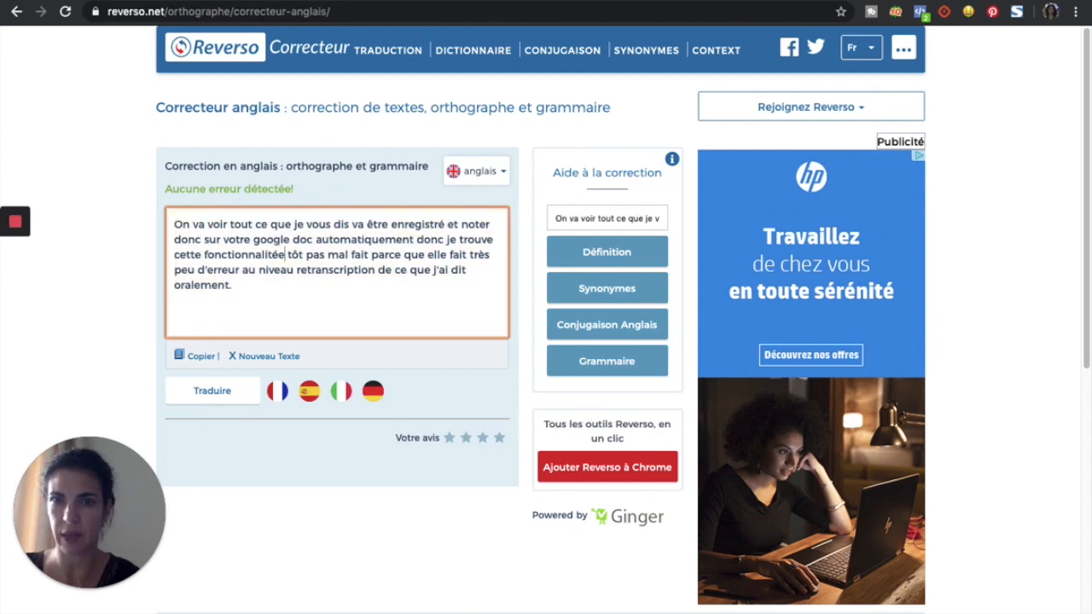
{"action": "left_click_drag", "start_coordinate": [280, 270], "coordinate": [289, 296]}
{"action": "left_click", "coordinate": [338, 301]}
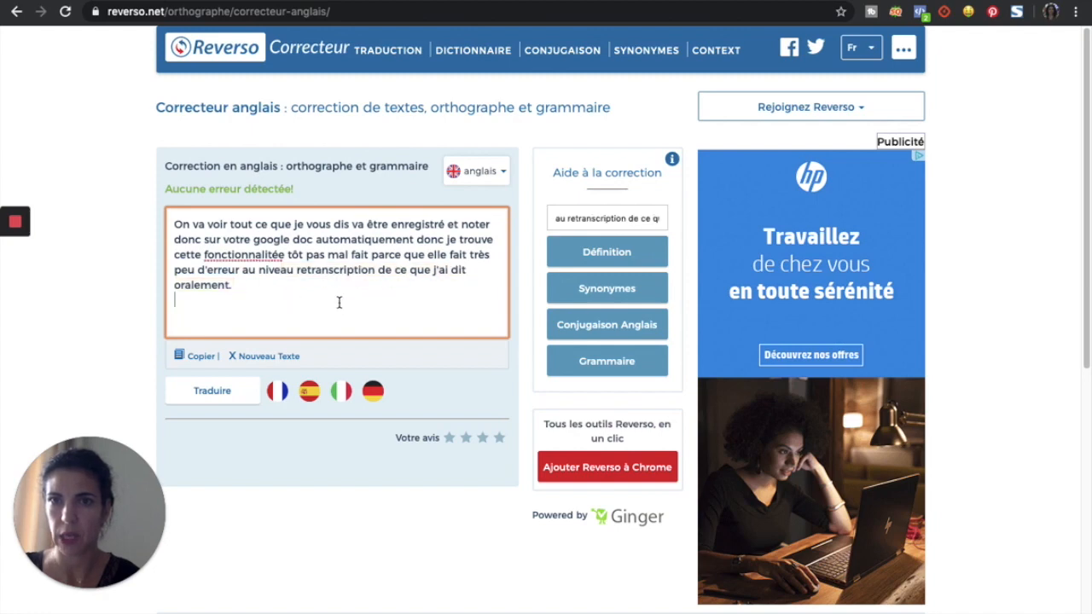
{"action": "double_click", "coordinate": [240, 254]}
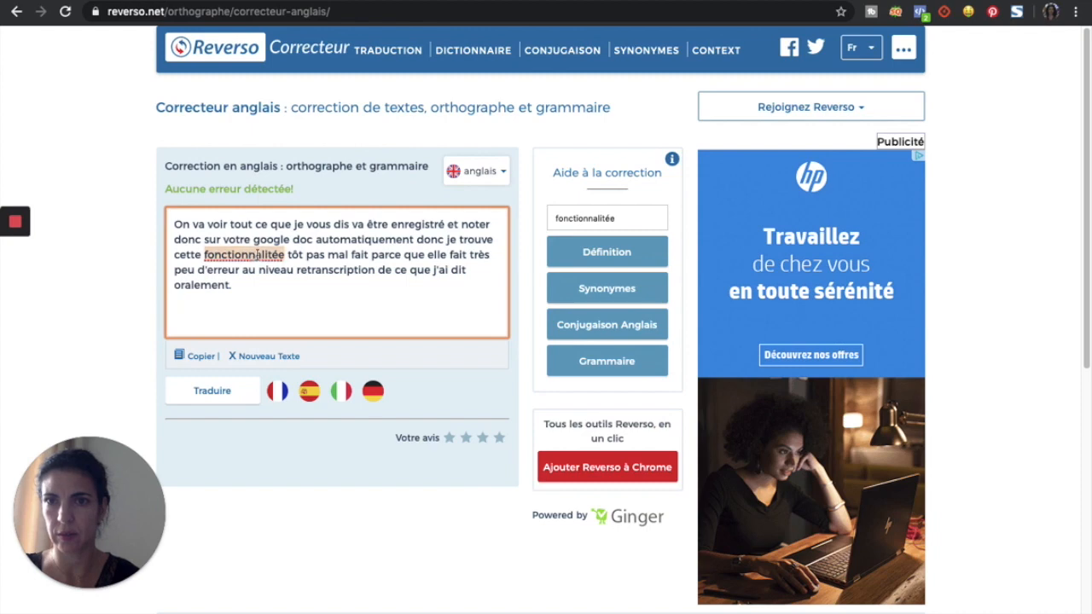
{"action": "left_click", "coordinate": [267, 255]}
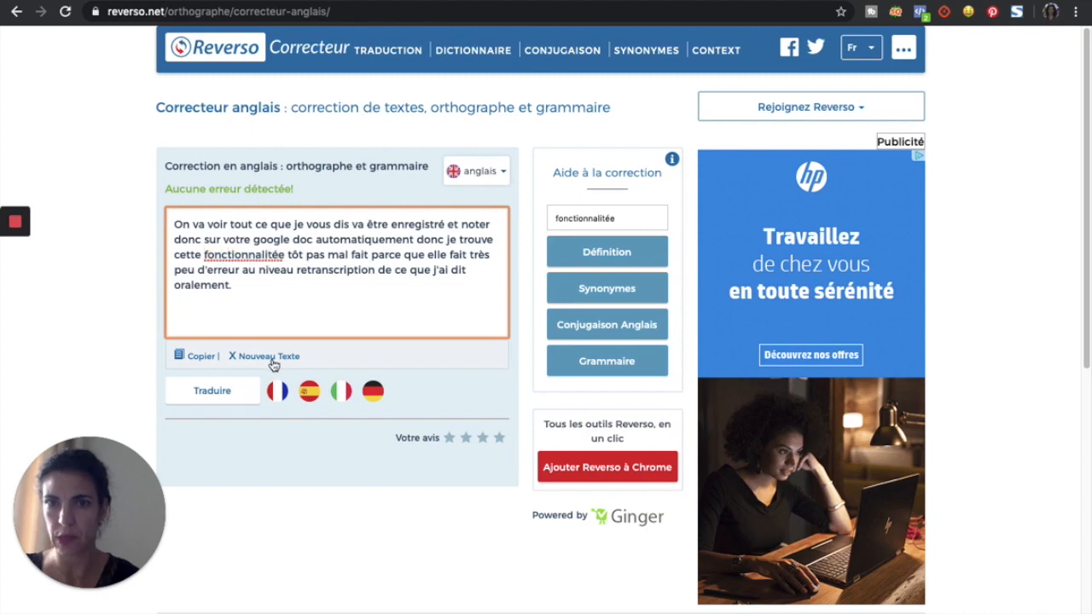
{"action": "left_click_drag", "start_coordinate": [285, 255], "coordinate": [201, 256]}
{"action": "left_click", "coordinate": [358, 284]}
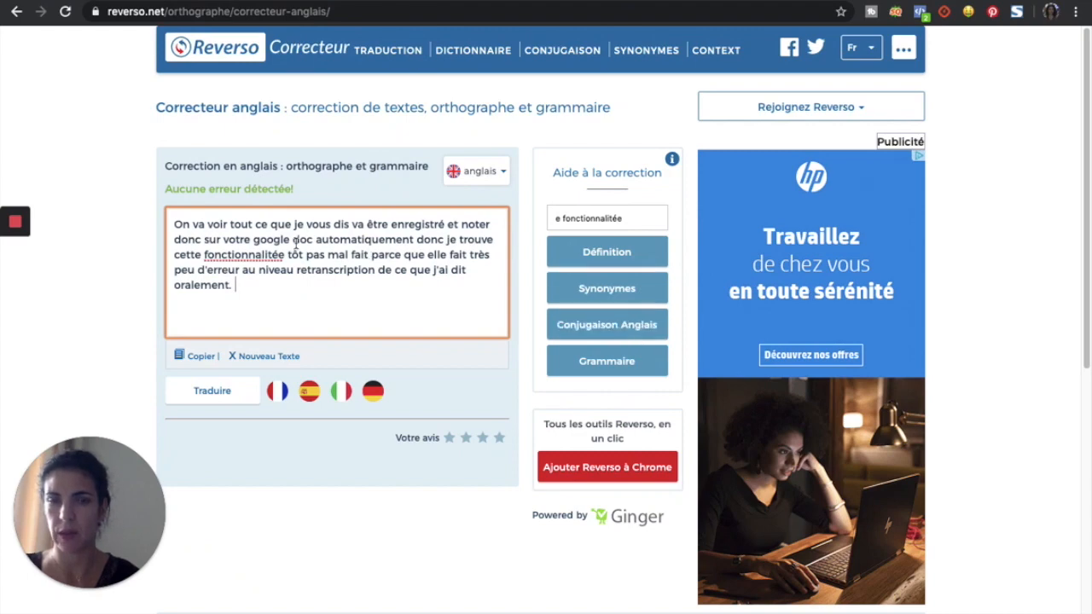
Step: Switch the corrector language to français and run Vérifier on the paragraph
{"action": "left_click", "coordinate": [502, 173]}
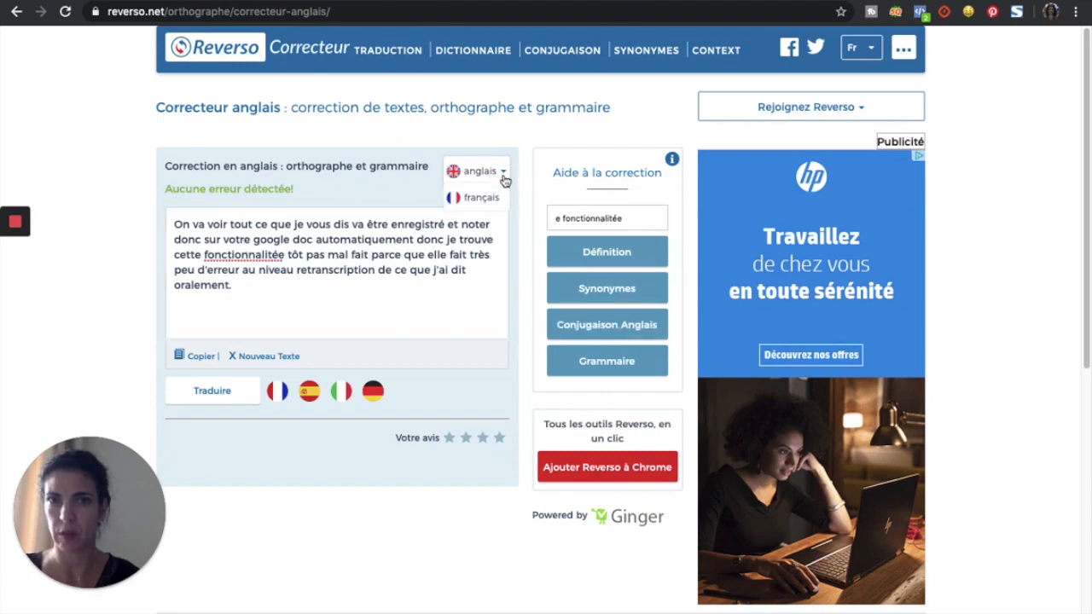
{"action": "left_click", "coordinate": [483, 198]}
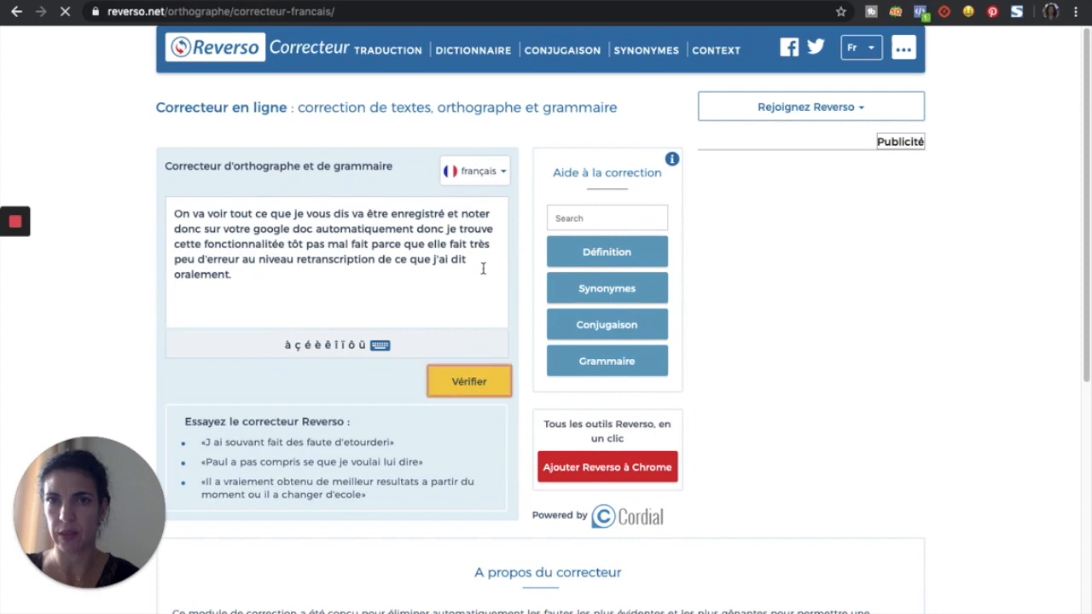
{"action": "left_click", "coordinate": [282, 244]}
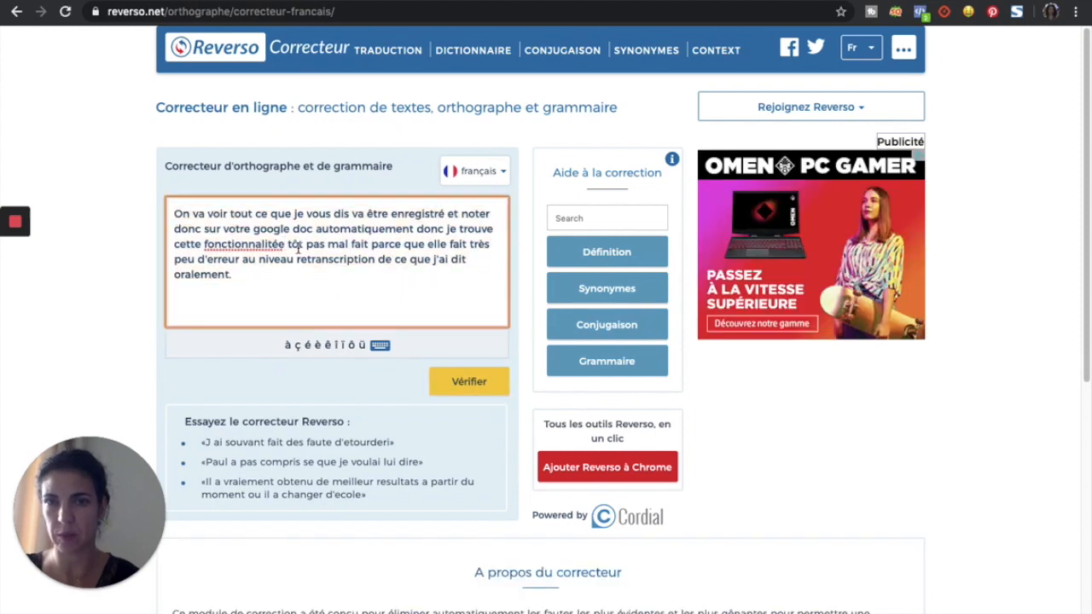
{"action": "left_click", "coordinate": [480, 384]}
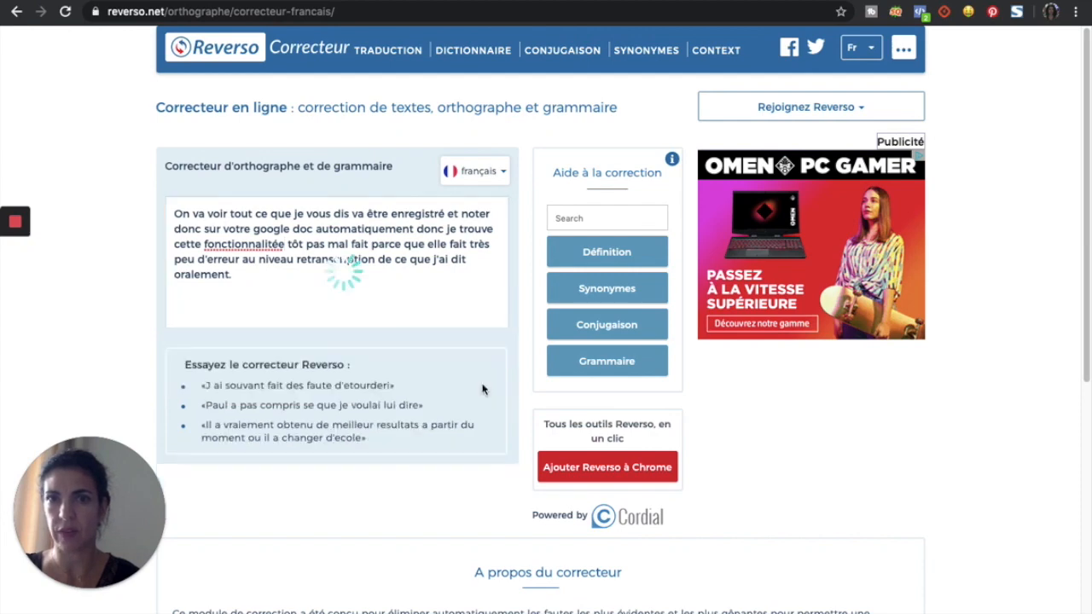